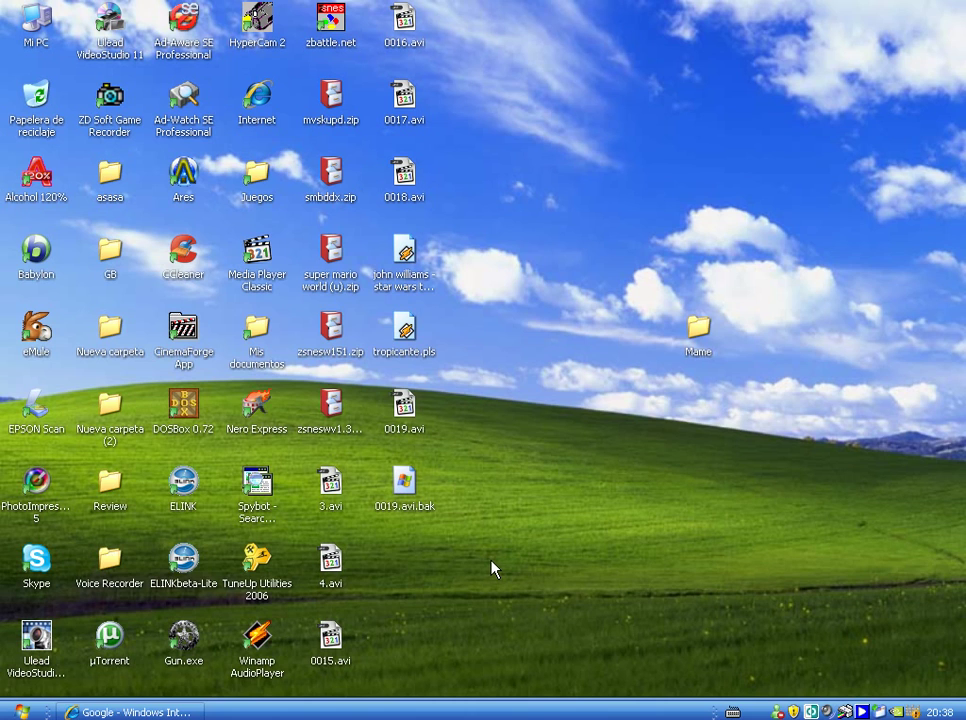
# In Internet Explorer, search Google for "mamedev" and open the mamedev.org result.
pyautogui.click(130, 712)
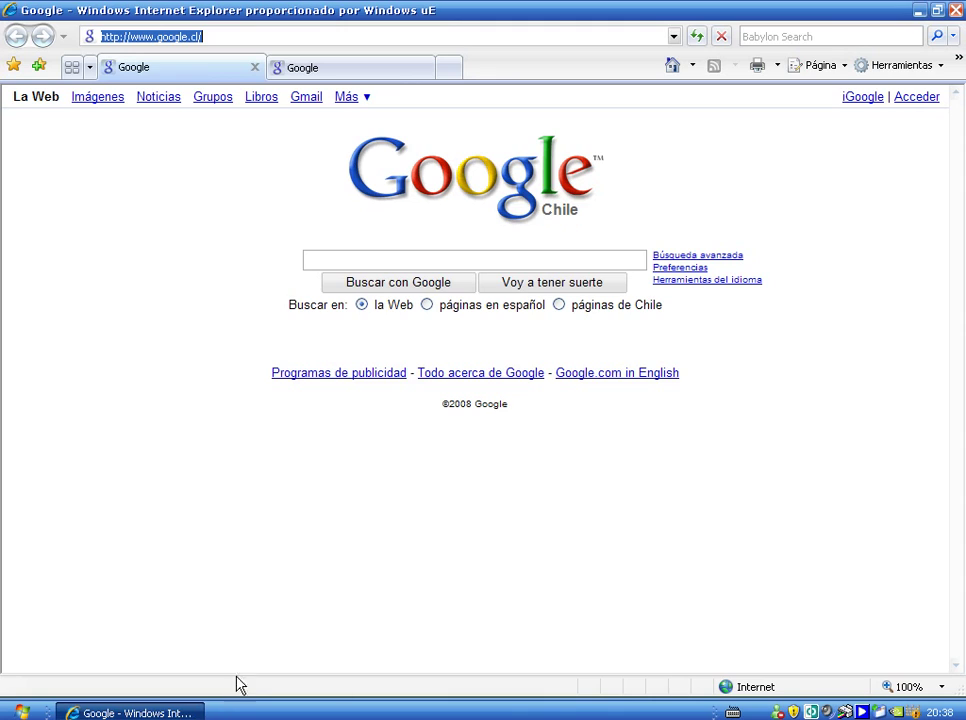
pyautogui.click(406, 260)
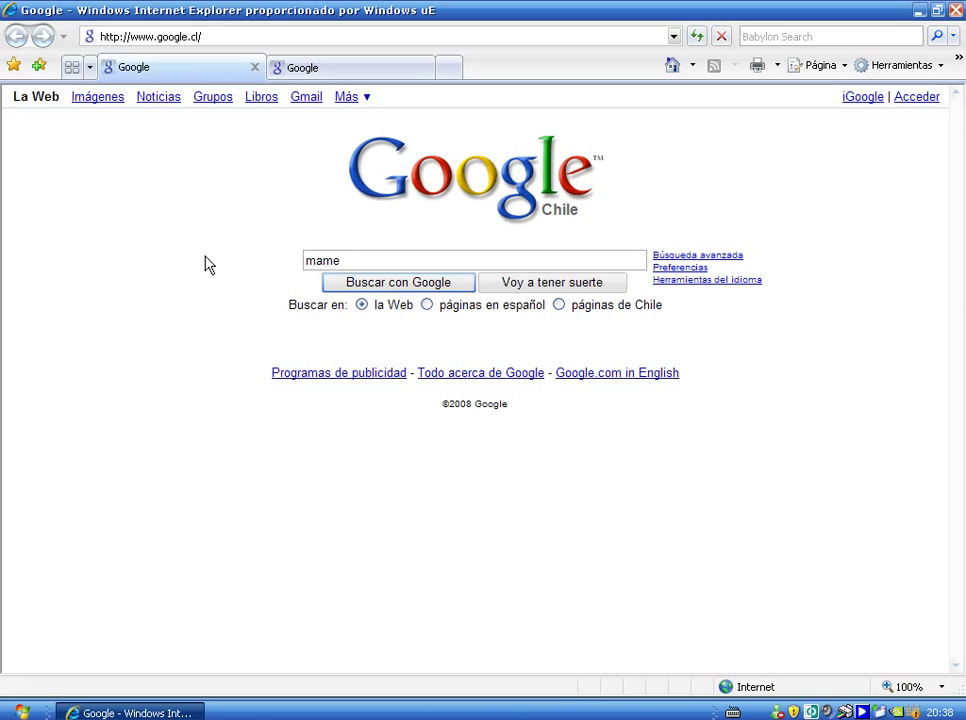
pyautogui.write('mamedev')
pyautogui.press('Return')
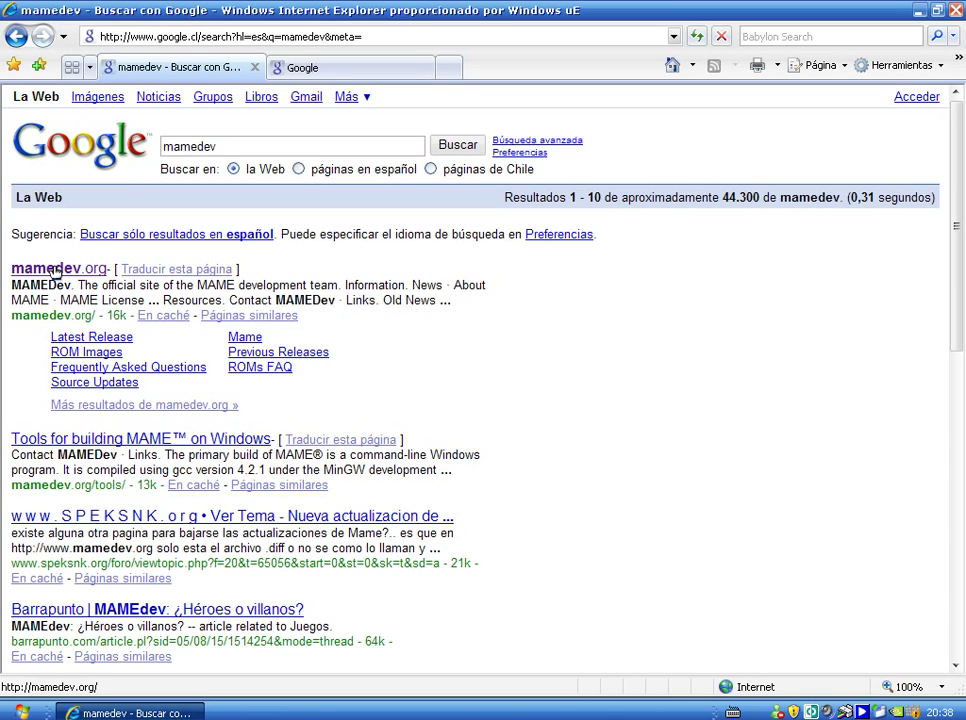
pyautogui.click(55, 269)
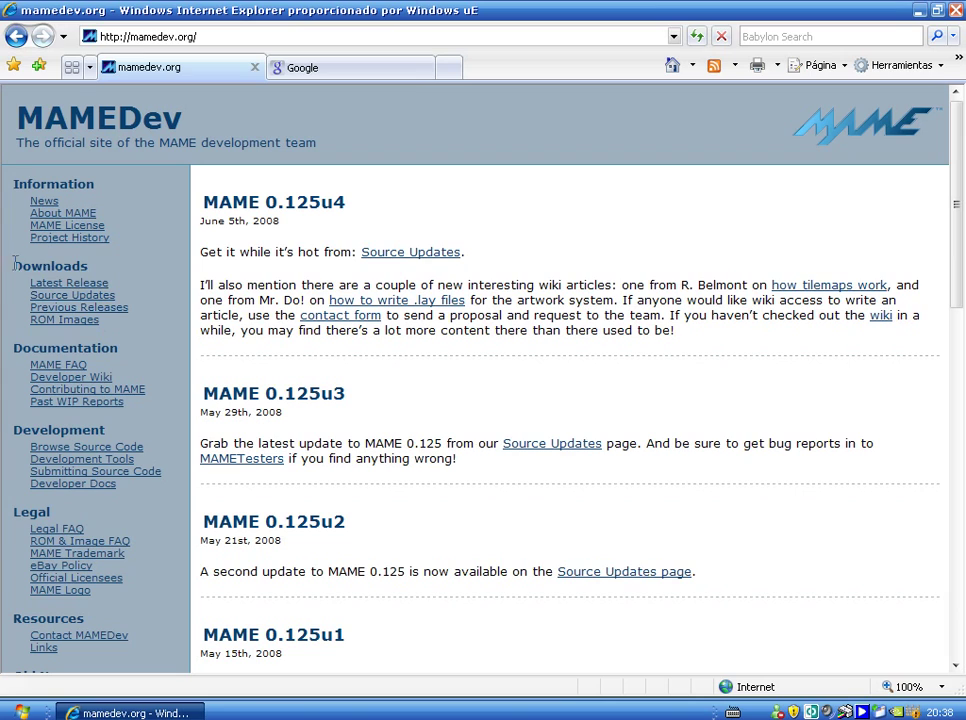
# Open the Latest Release page from the Downloads section of the MAMEDev site.
pyautogui.moveTo(15, 267); pyautogui.dragTo(109, 268)
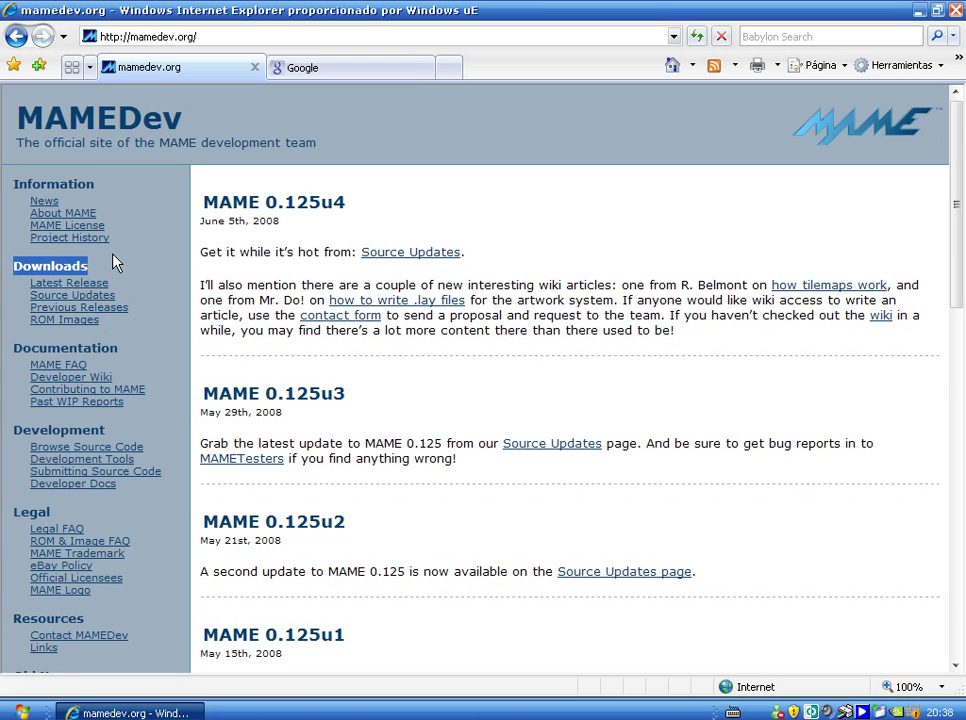
pyautogui.click(115, 283)
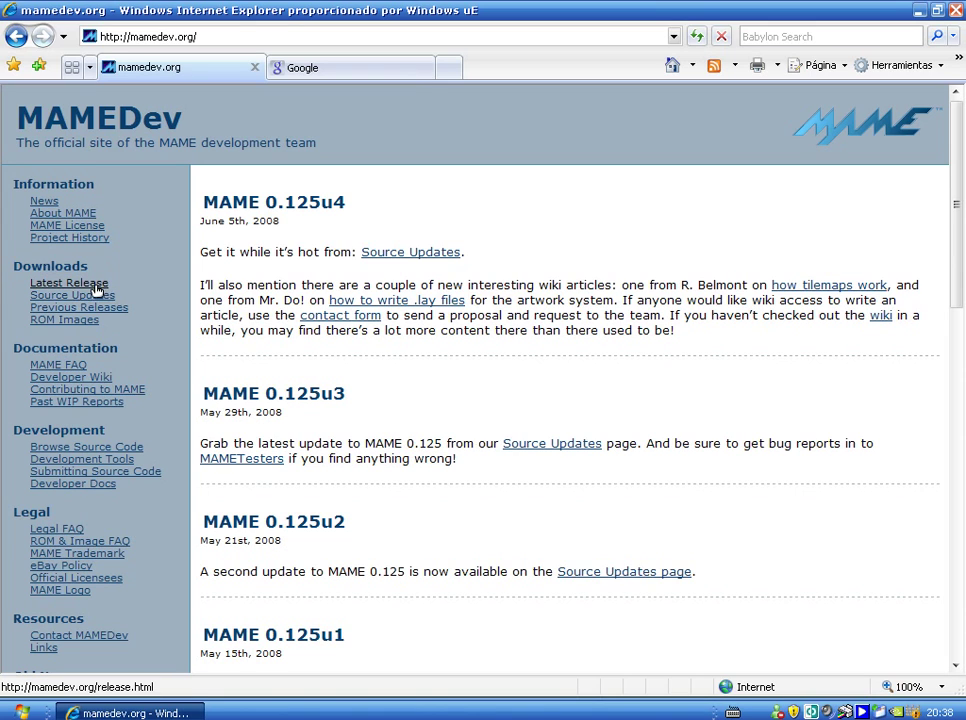
pyautogui.moveTo(117, 283); pyautogui.dragTo(33, 287)
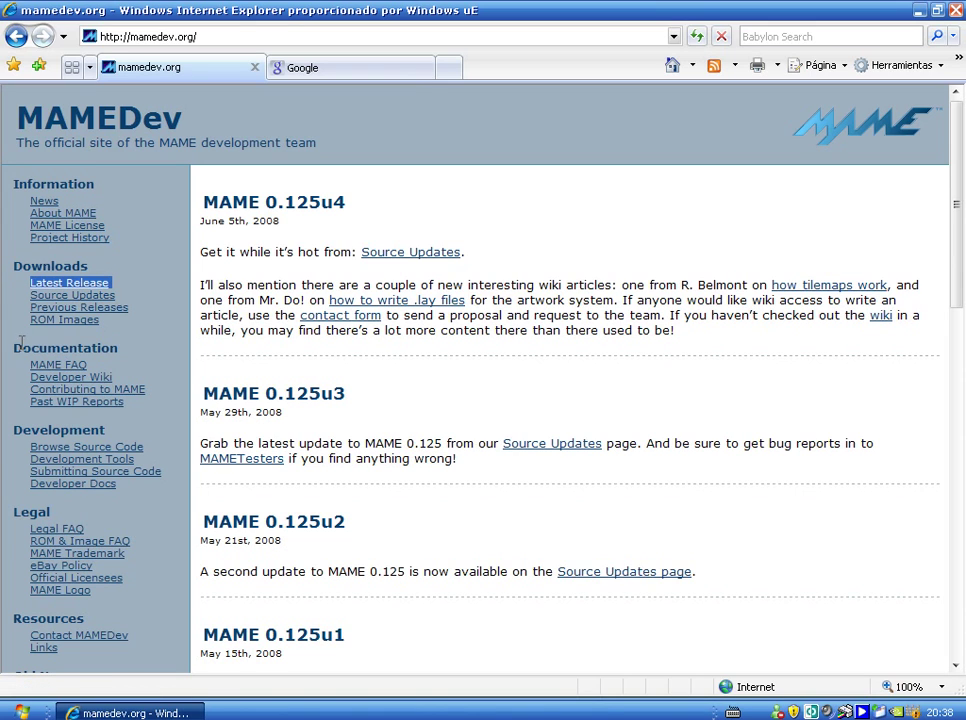
pyautogui.click(70, 283)
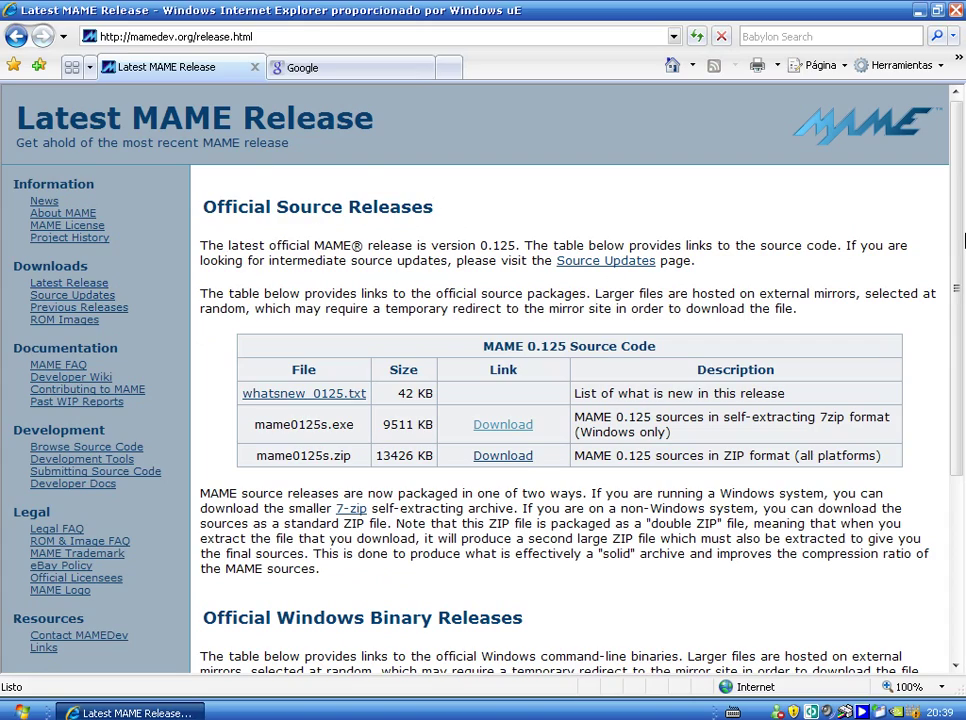
# Download mame0125b.exe from the Official Windows Binary Releases table and save it to the desktop (Escritorio).
pyautogui.moveTo(958, 240); pyautogui.dragTo(958, 420)
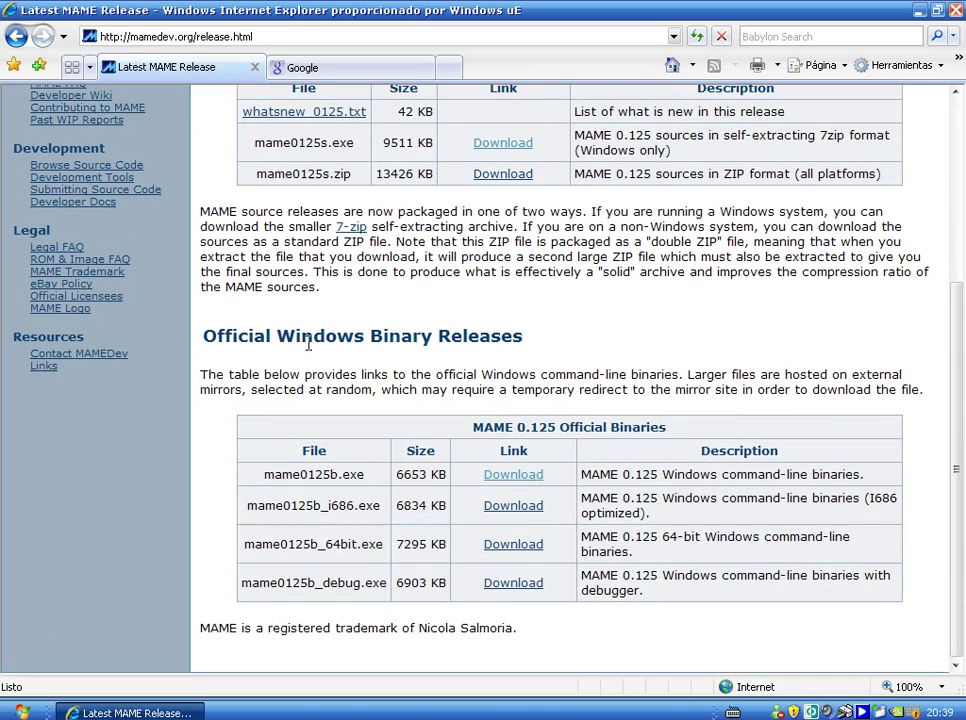
pyautogui.moveTo(206, 328); pyautogui.dragTo(535, 339)
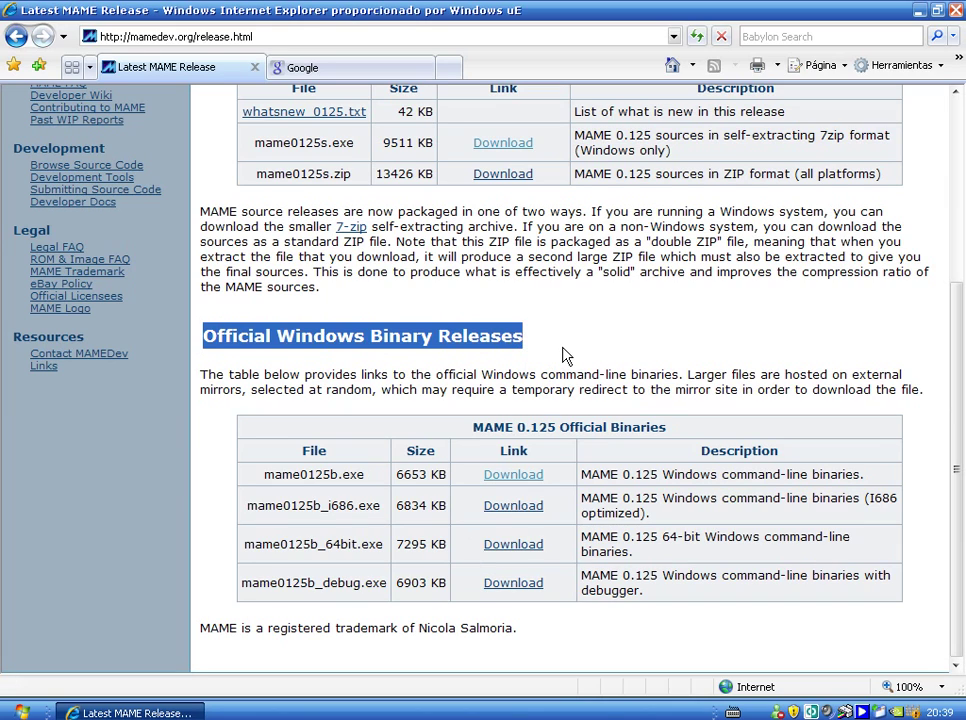
pyautogui.click(362, 468)
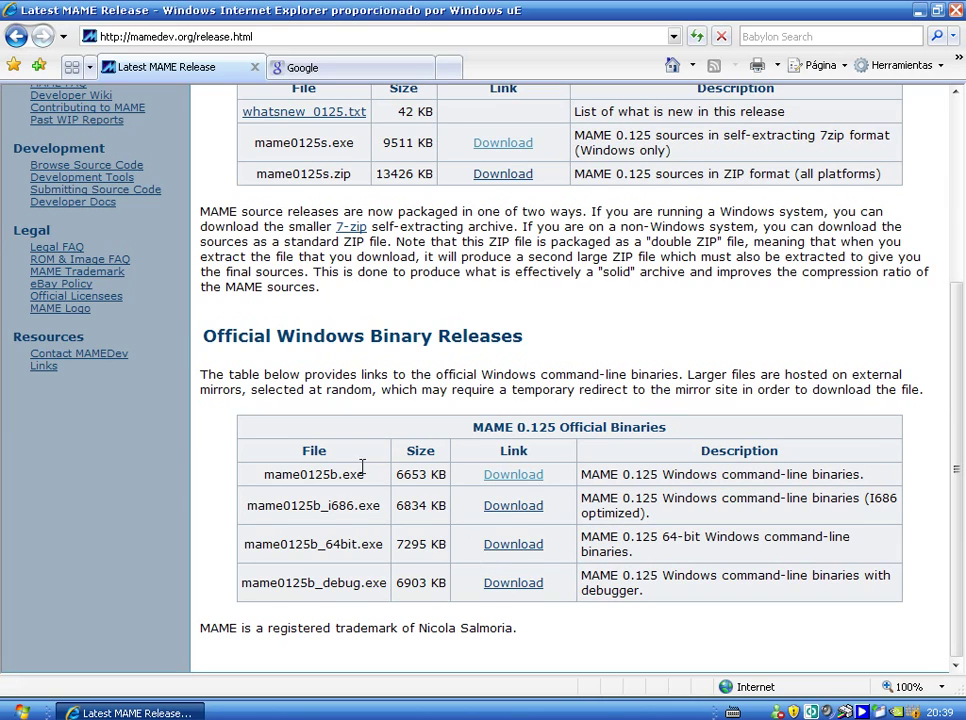
pyautogui.moveTo(264, 474); pyautogui.dragTo(869, 474)
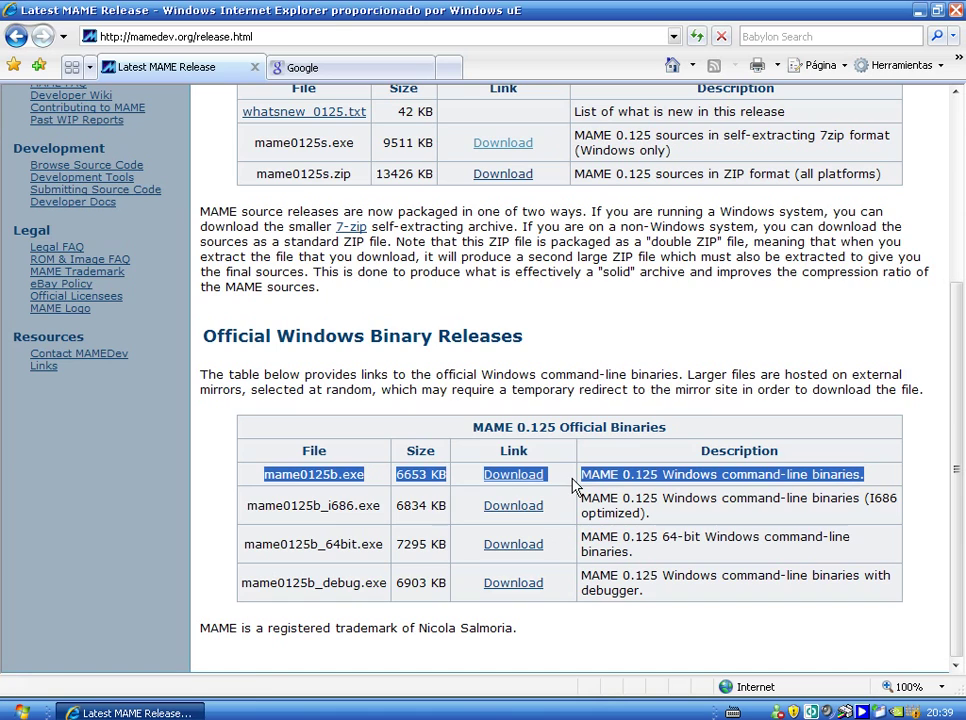
pyautogui.doubleClick(512, 450)
pyautogui.click(513, 475)
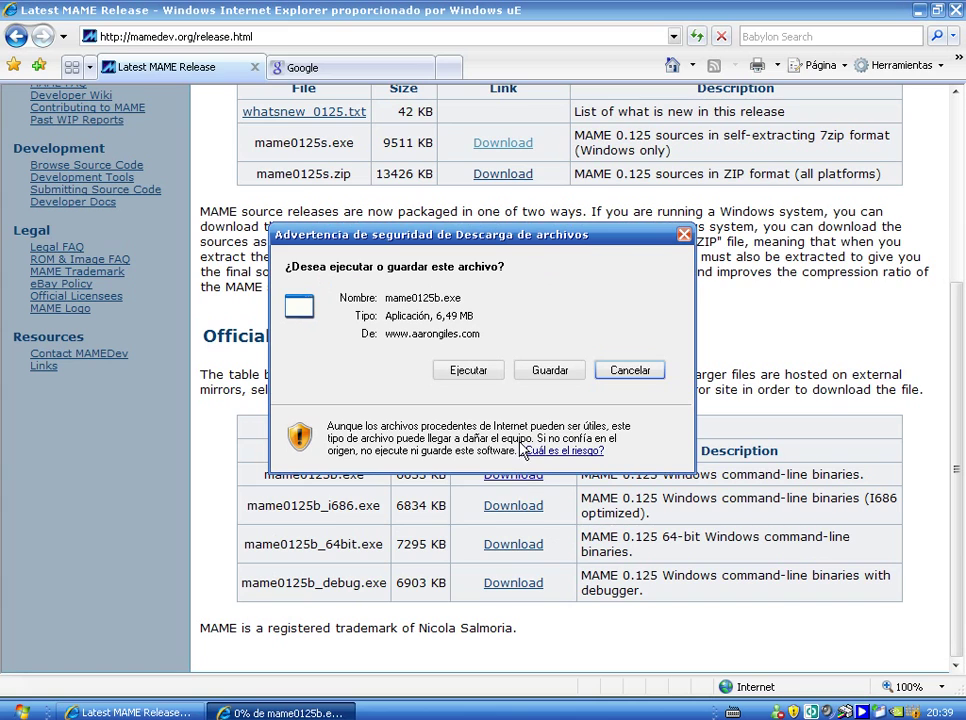
pyautogui.click(549, 370)
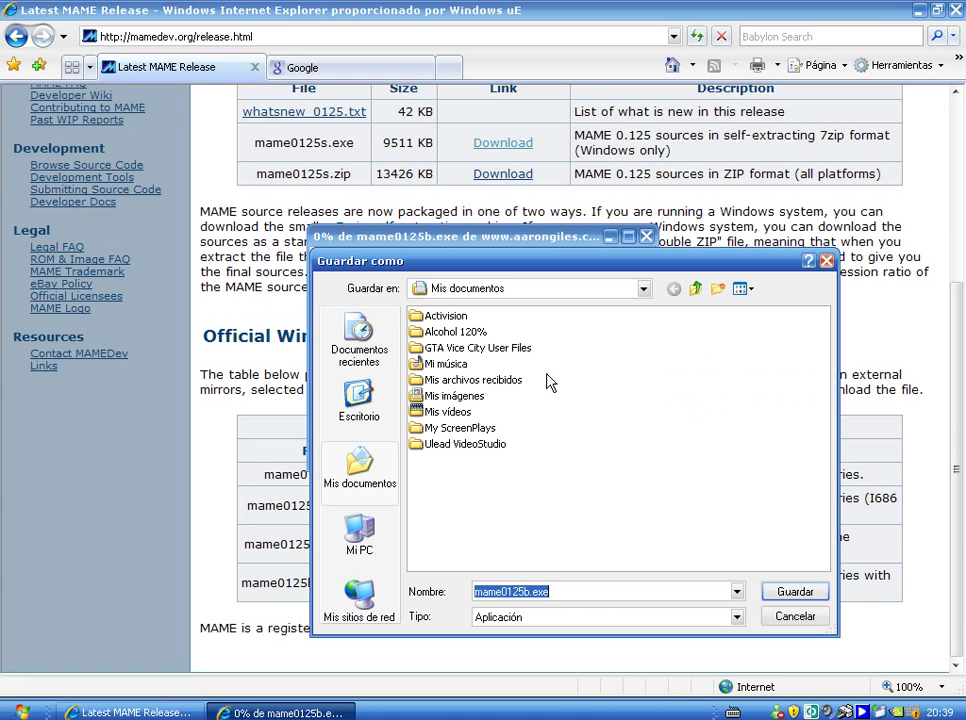
pyautogui.click(695, 289)
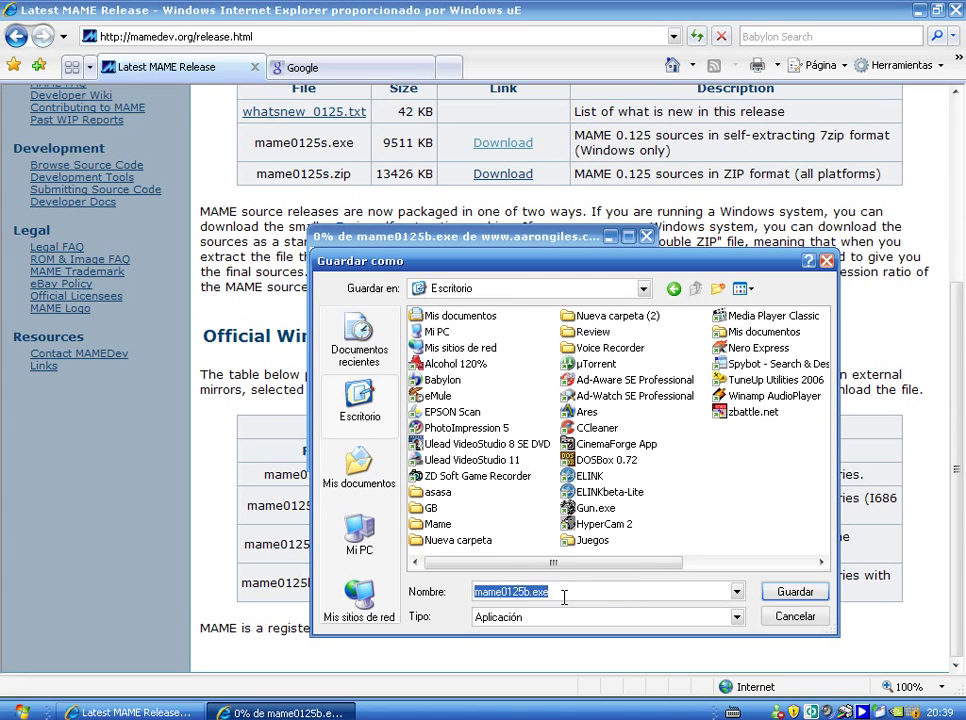
pyautogui.click(795, 592)
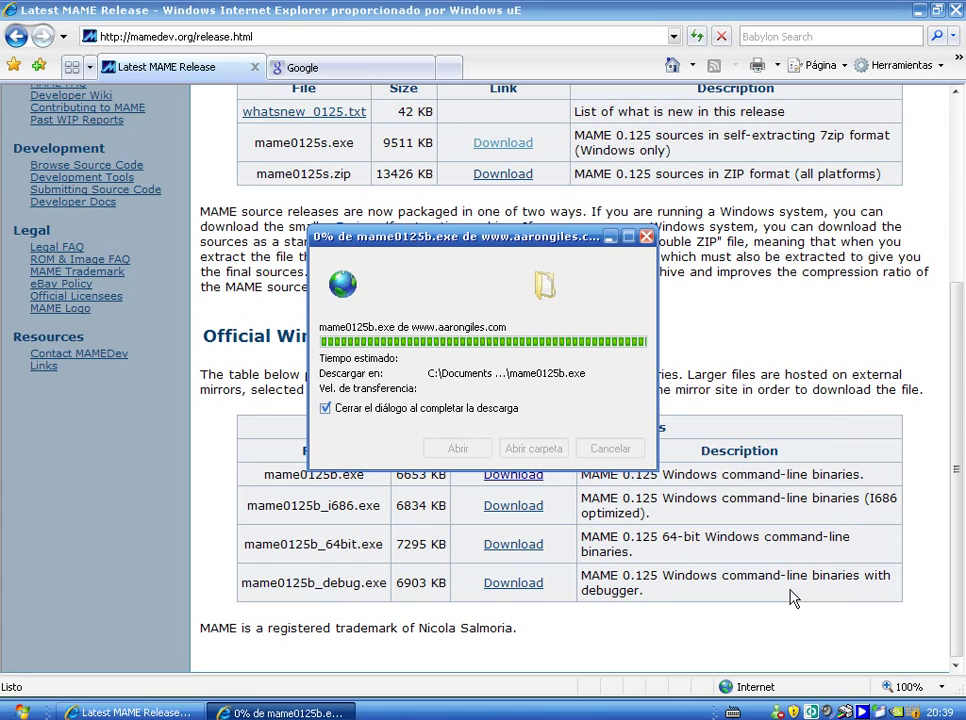
# Run mame0125b.exe from the desktop and extract its files into the desktop's Mame folder.
pyautogui.click(157, 710)
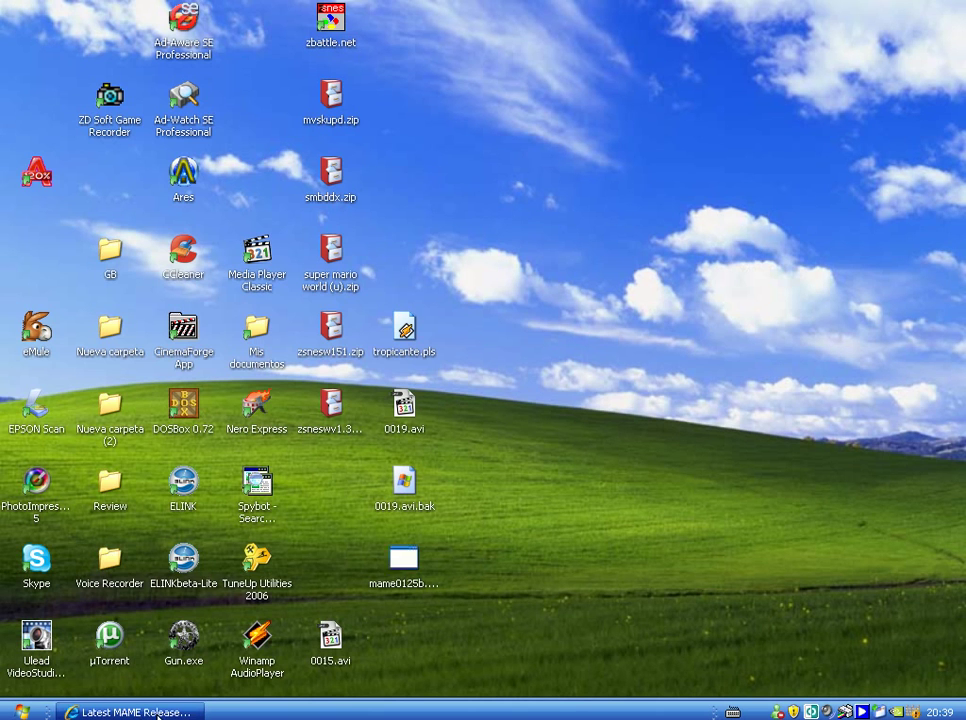
pyautogui.click(408, 566)
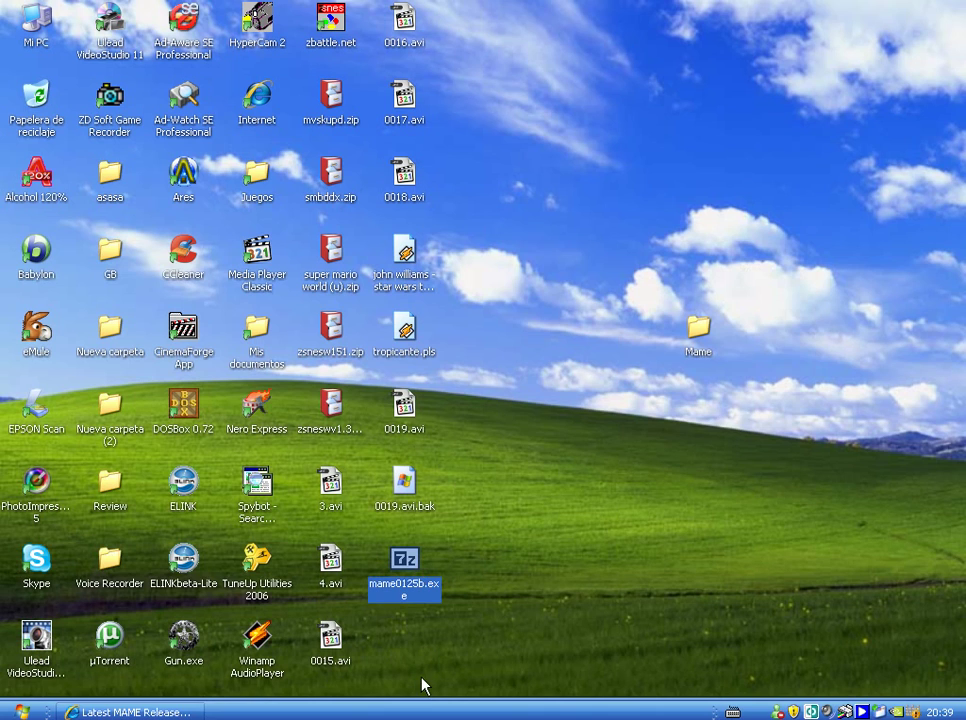
pyautogui.doubleClick(413, 604)
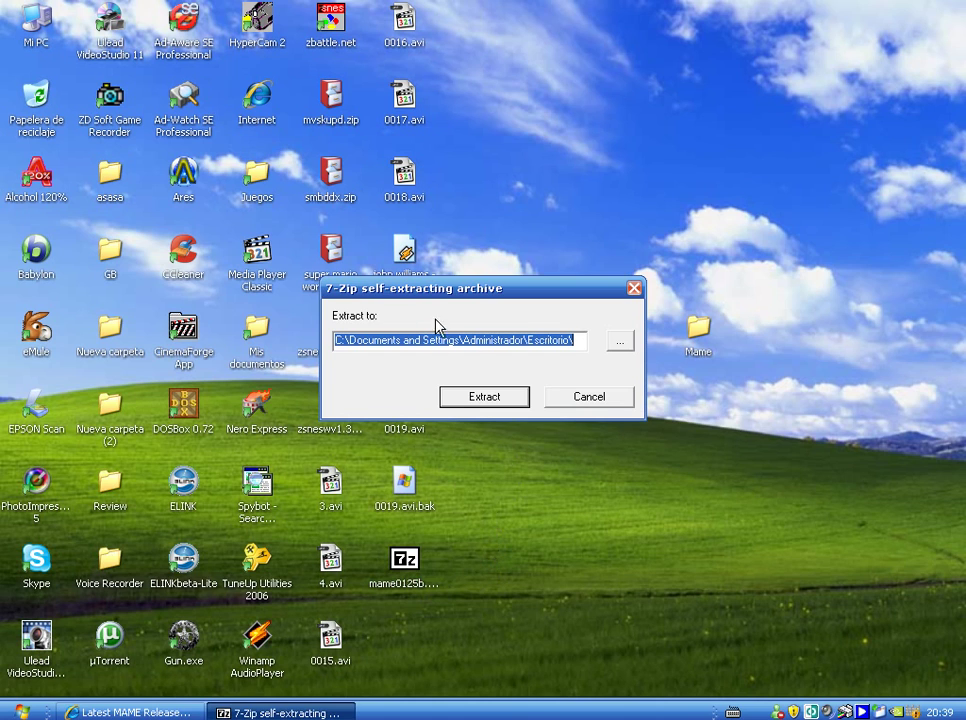
pyautogui.click(628, 345)
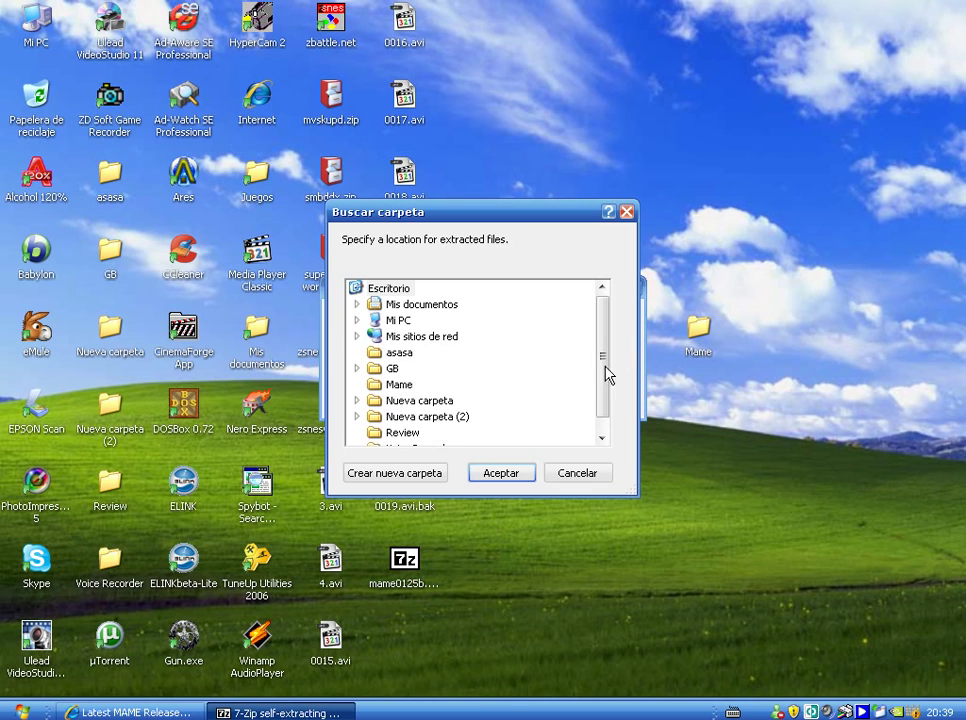
pyautogui.click(601, 436)
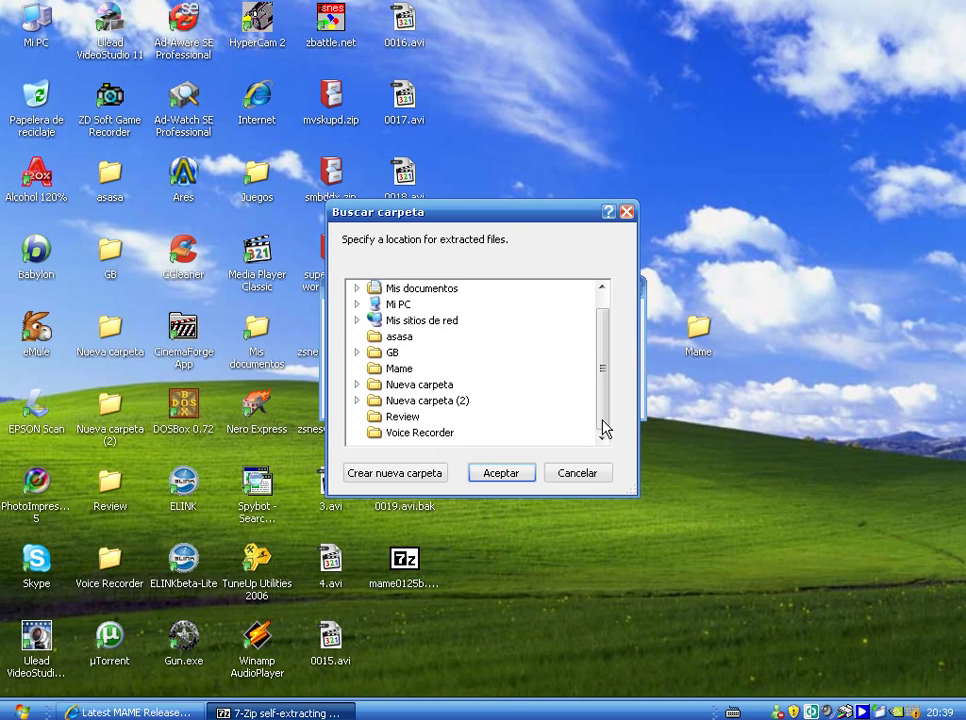
pyautogui.click(400, 370)
pyautogui.click(489, 480)
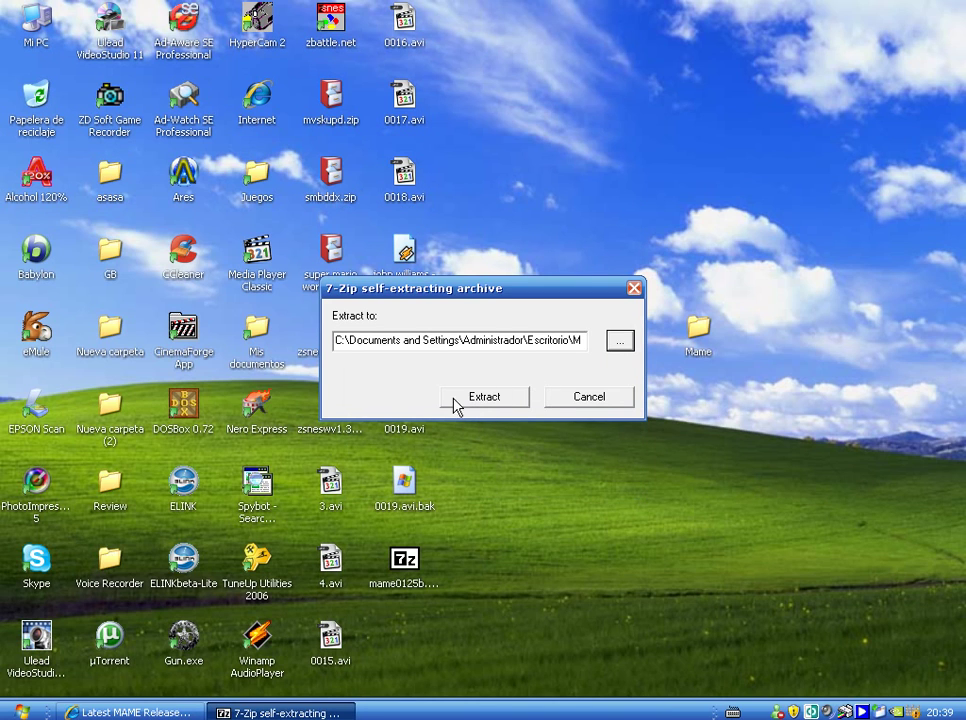
pyautogui.click(470, 400)
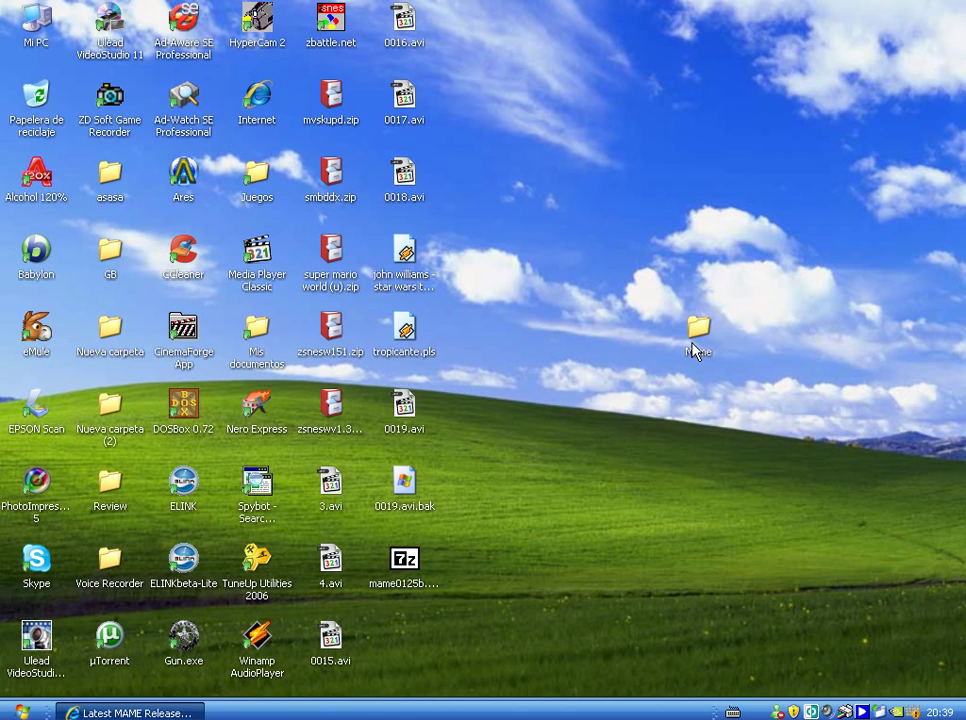
# Open the desktop's Mame folder and examine the extracted files, particularly mame.exe and the roms folder.
pyautogui.doubleClick(697, 345)
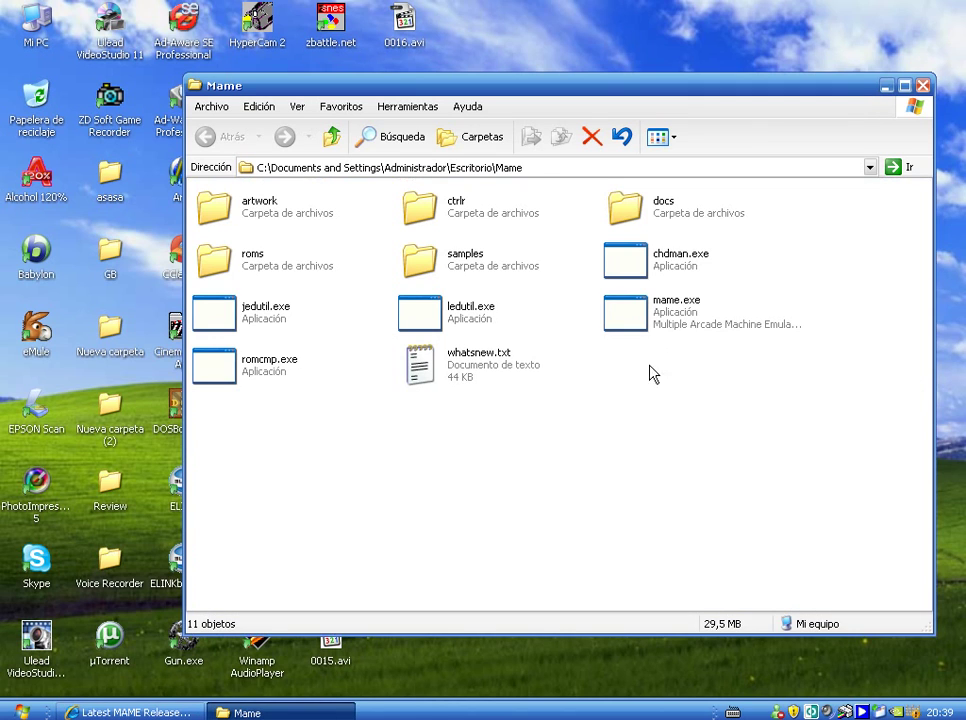
pyautogui.rightClick(598, 405)
pyautogui.moveTo(787, 440)
pyautogui.click(813, 474)
pyautogui.click(679, 325)
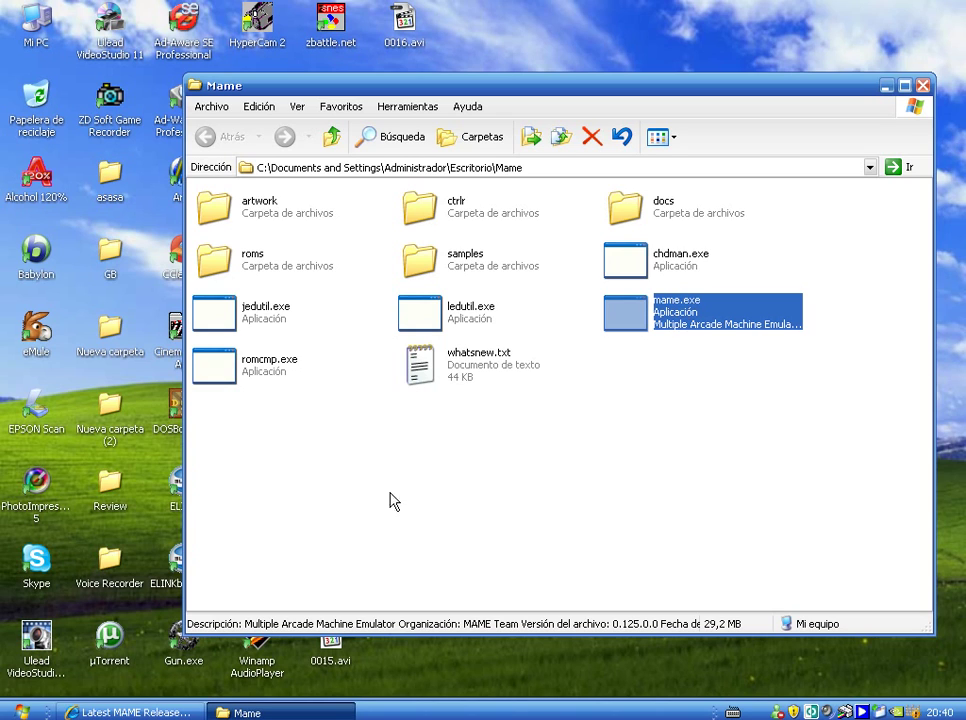
pyautogui.click(265, 258)
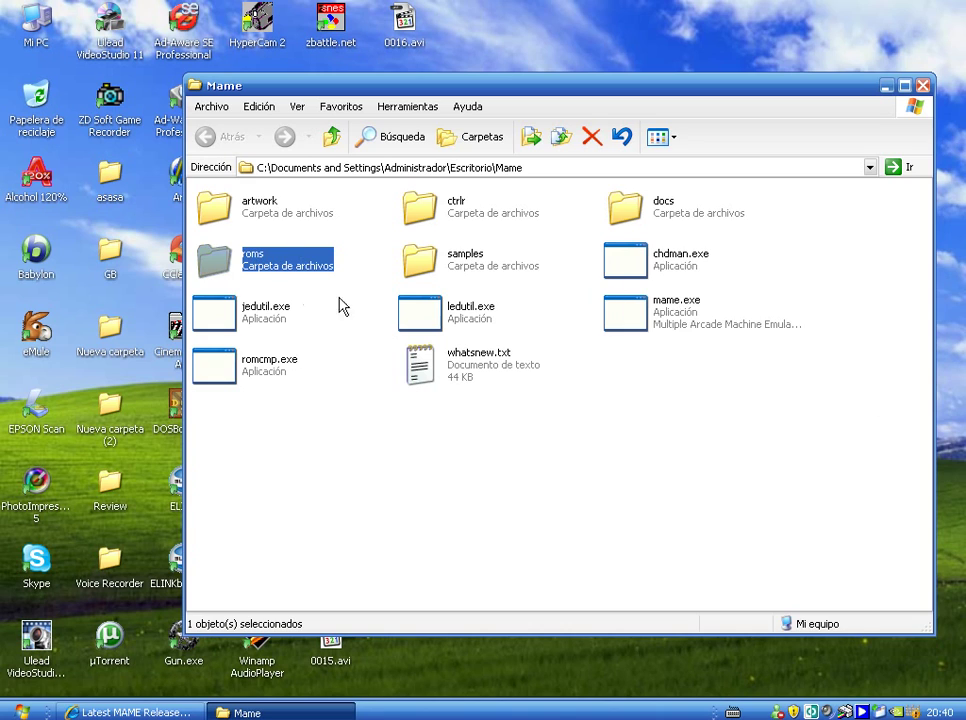
pyautogui.click(599, 497)
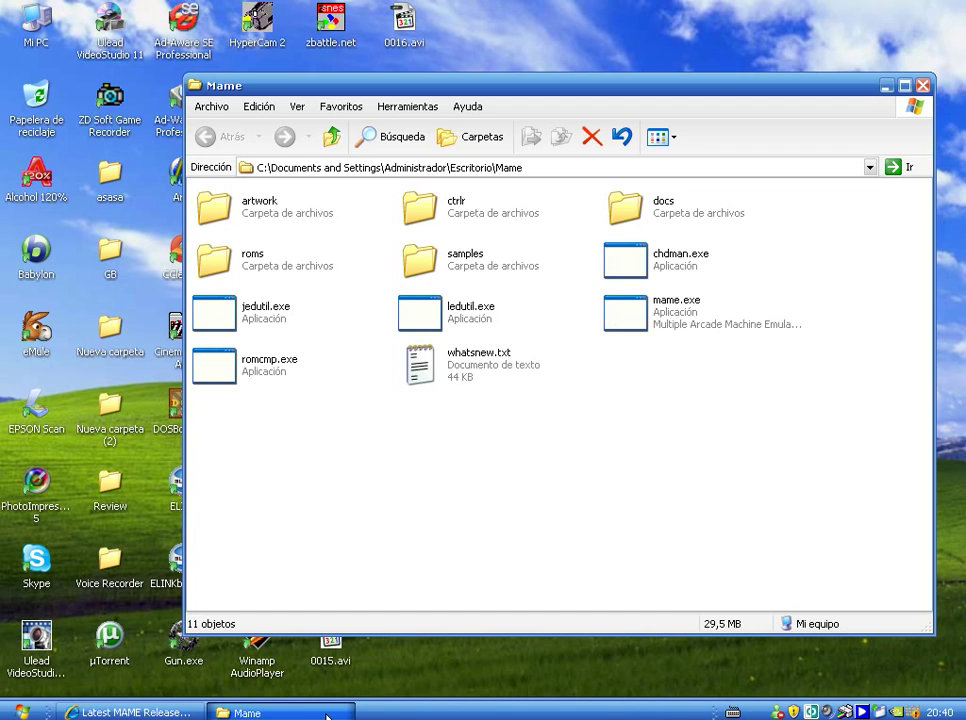
# Return to Internet Explorer's Google tab, search for "mame roms romnation" and open the "MAME Roms at ROMNation.NET" result.
pyautogui.click(326, 716)
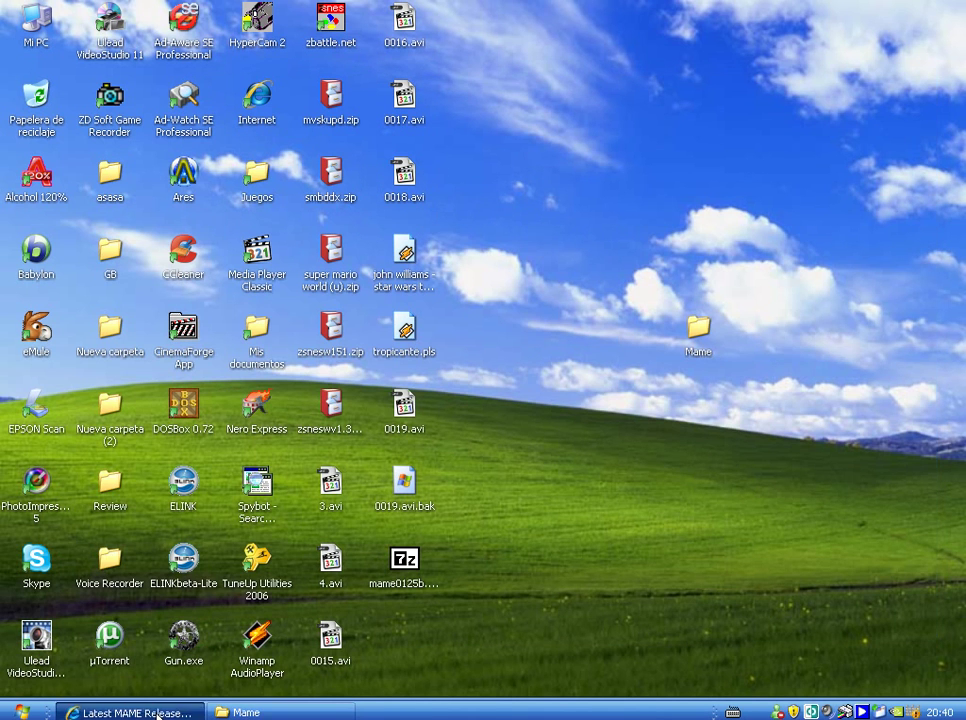
pyautogui.click(157, 716)
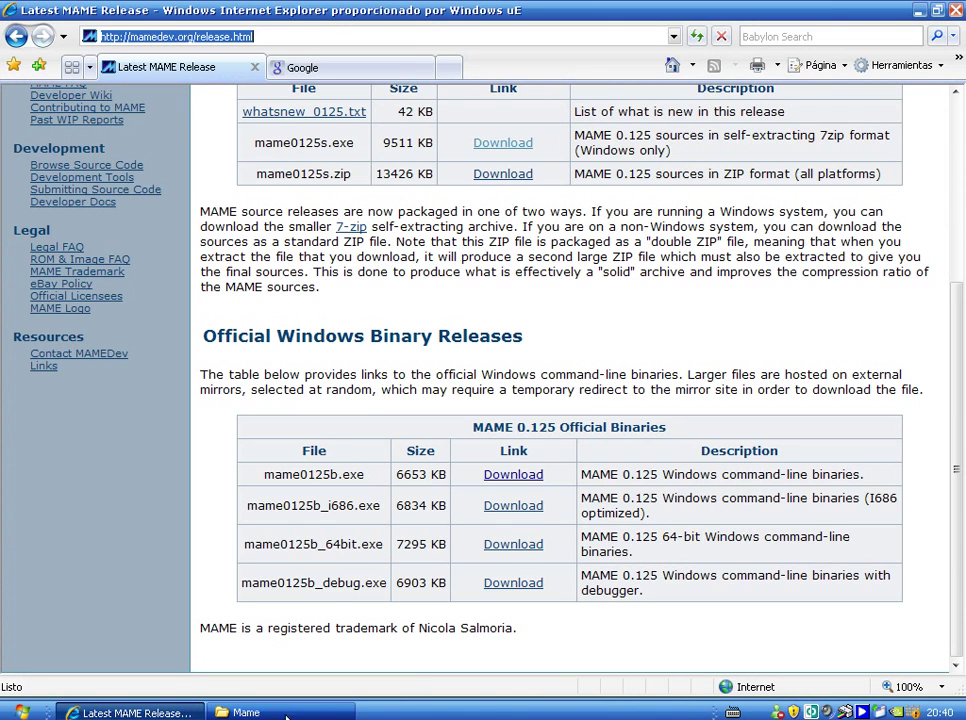
pyautogui.click(367, 72)
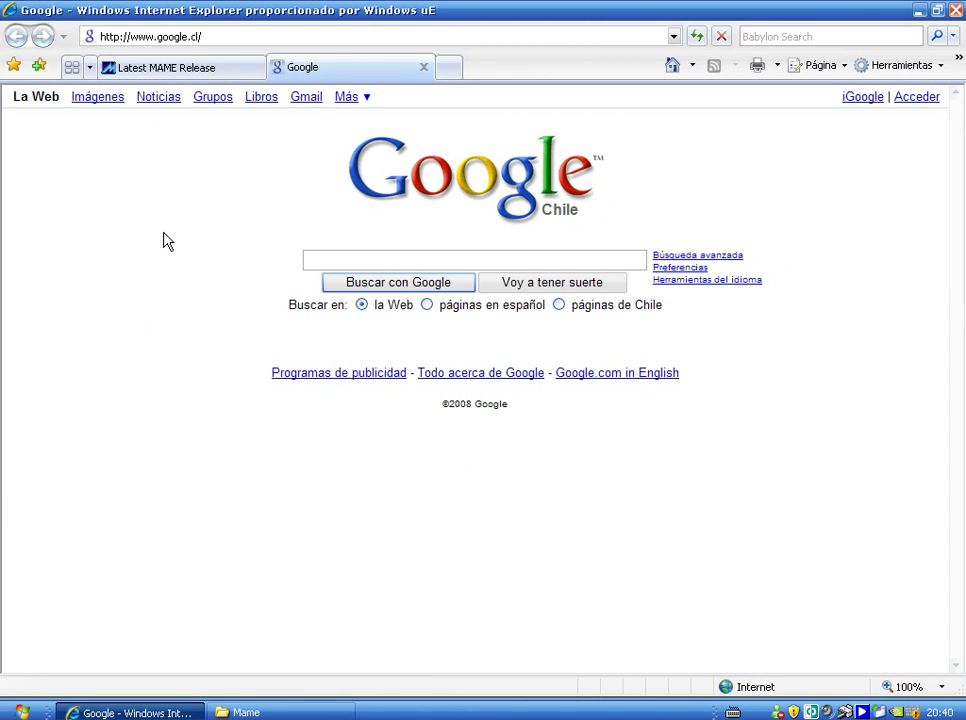
pyautogui.write('mame roms romnation')
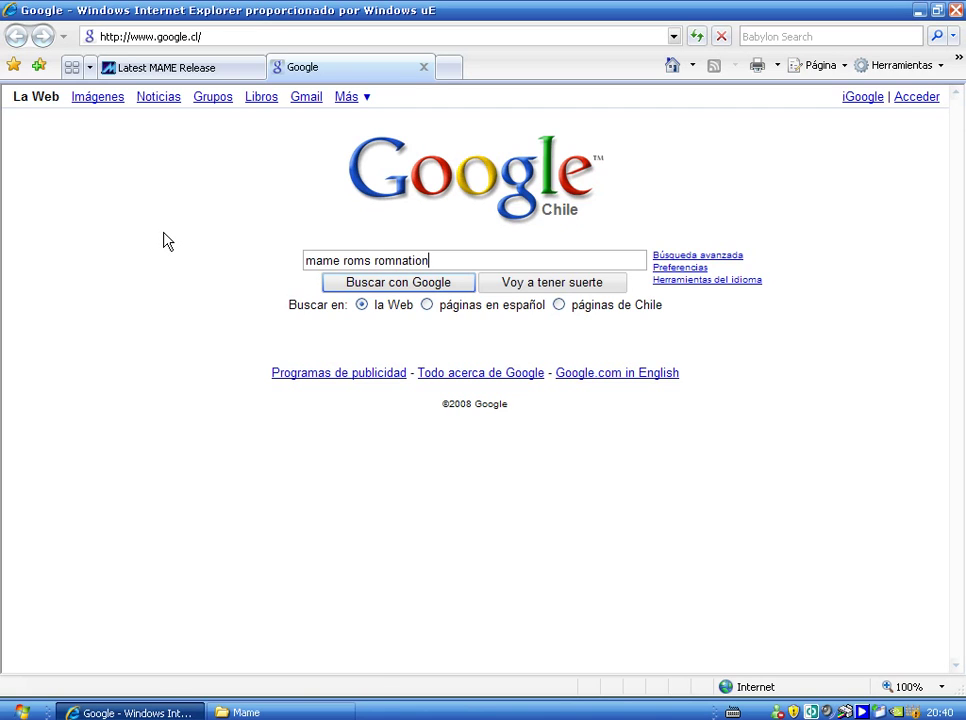
pyautogui.press('Return')
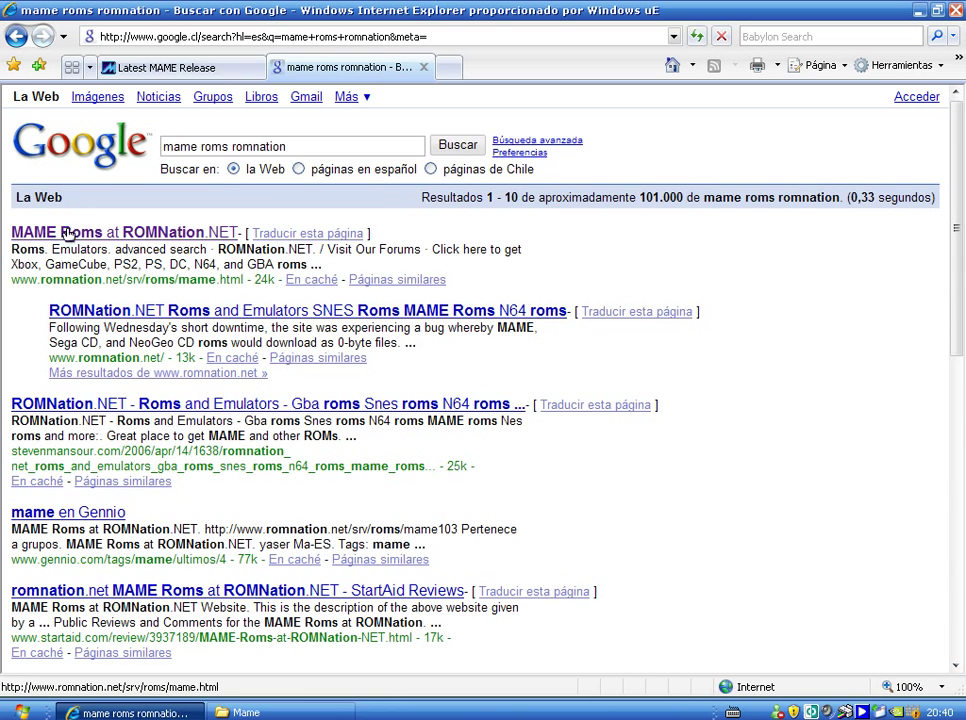
pyautogui.click(208, 232)
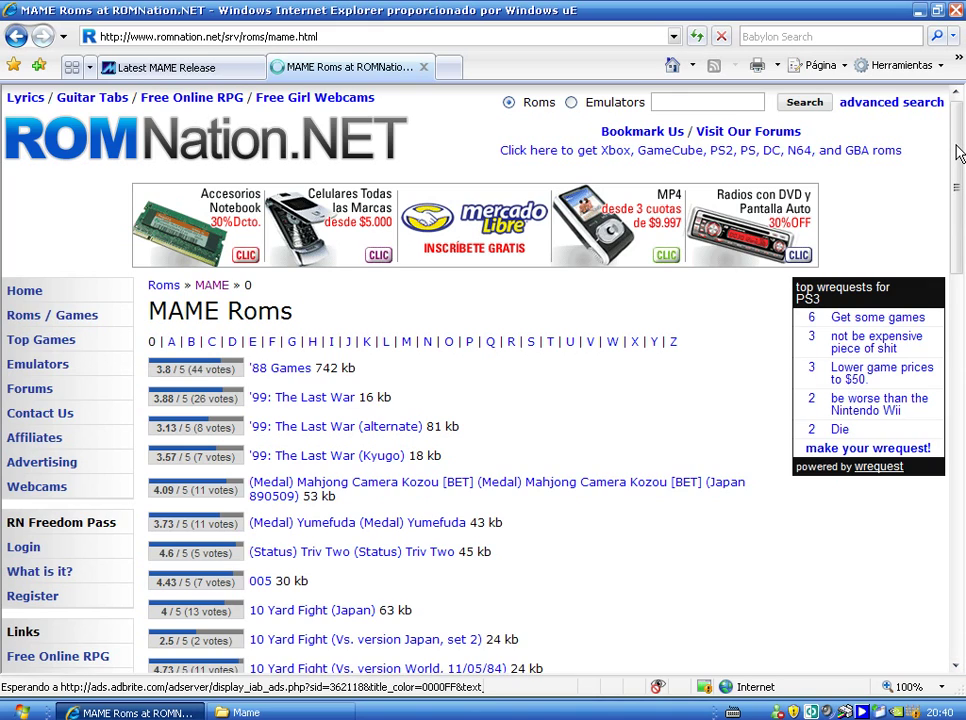
# Look over the MAME ROM list and its alphabetical index, and open the C section.
pyautogui.scroll(-2, 955, 152)
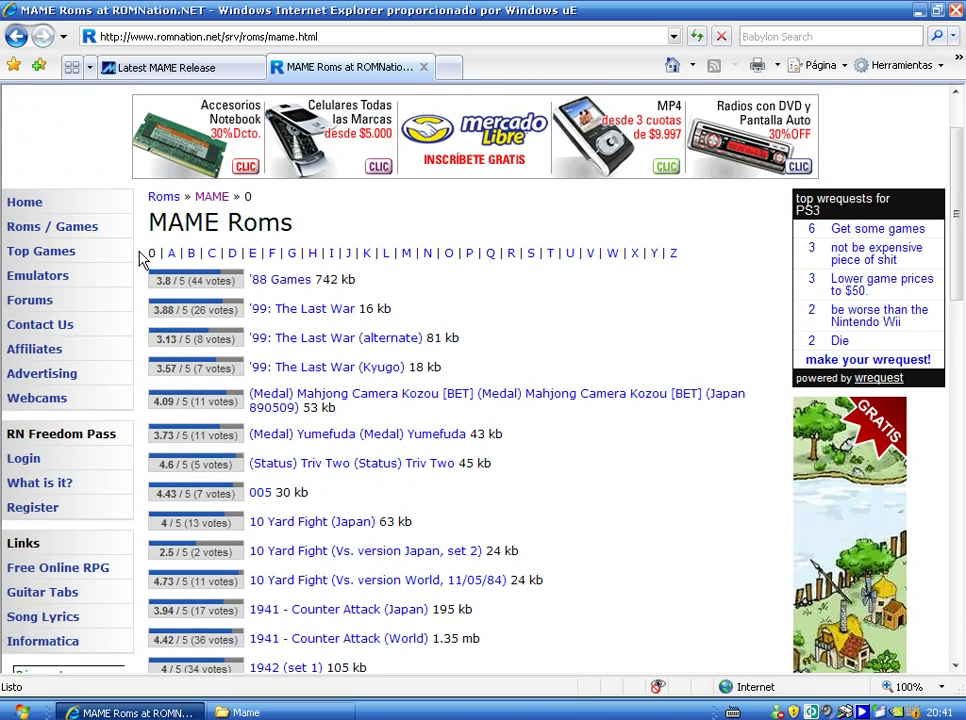
pyautogui.moveTo(142, 259); pyautogui.dragTo(697, 247)
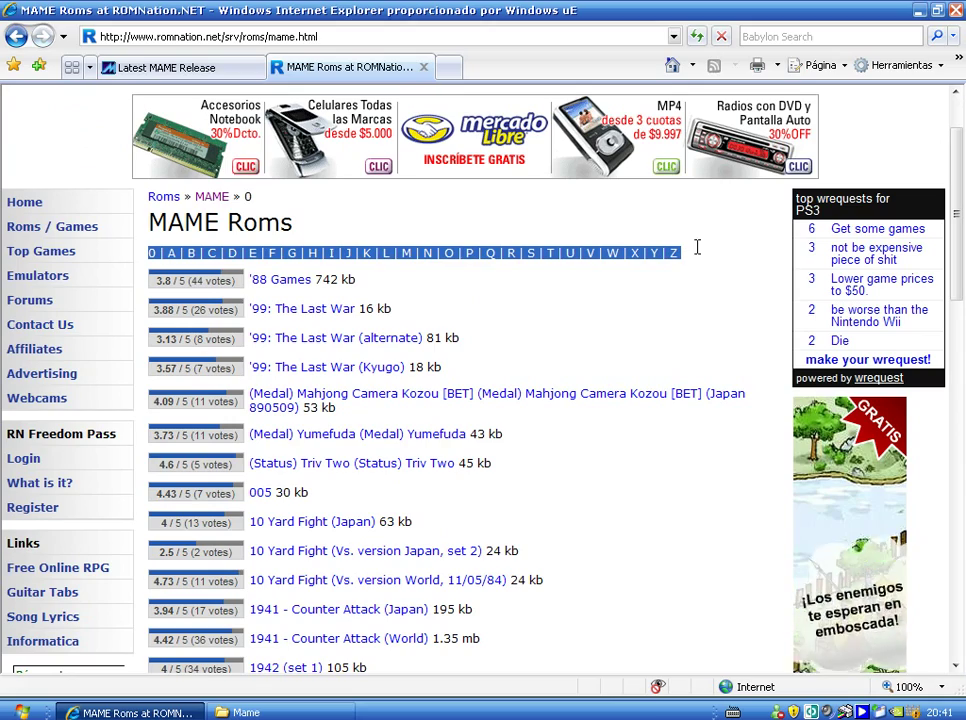
pyautogui.click(711, 282)
pyautogui.scroll(-5, 709, 285)
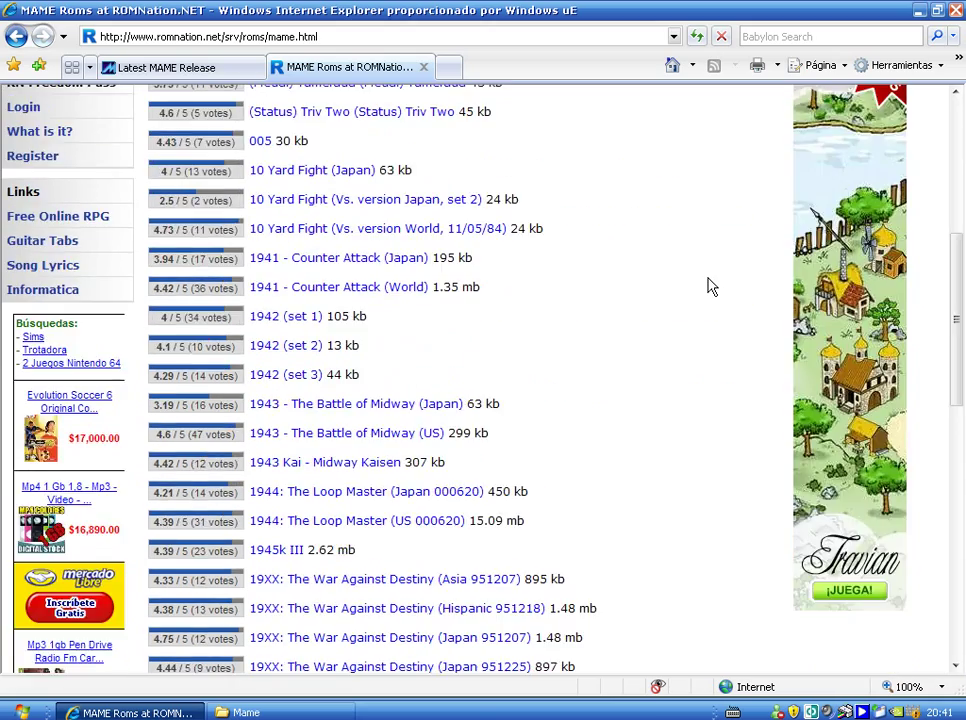
pyautogui.scroll(6, 709, 287)
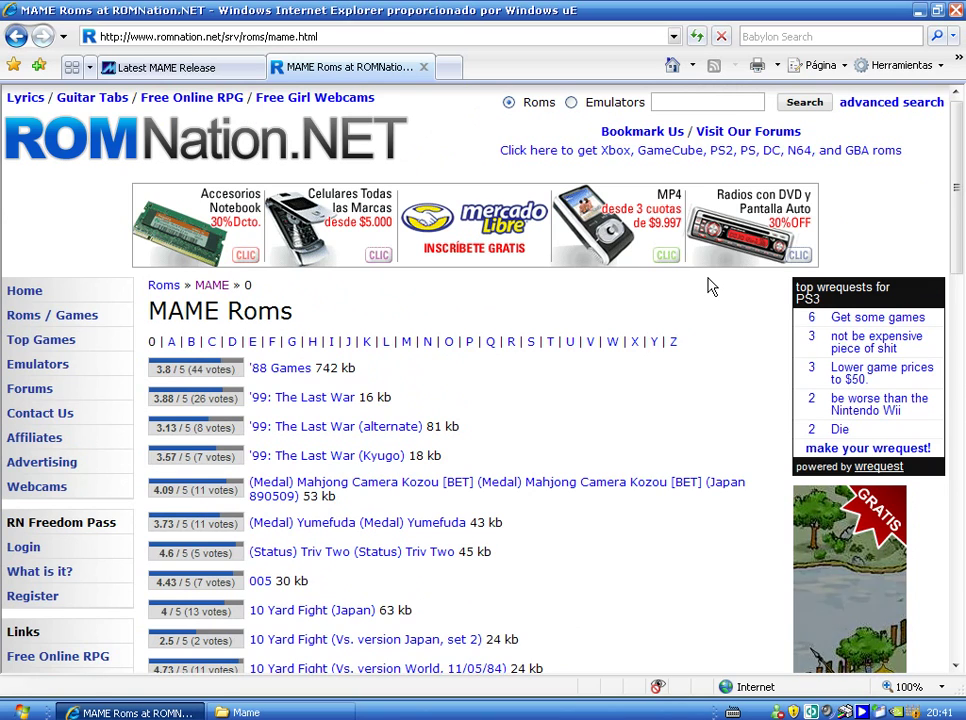
pyautogui.click(211, 342)
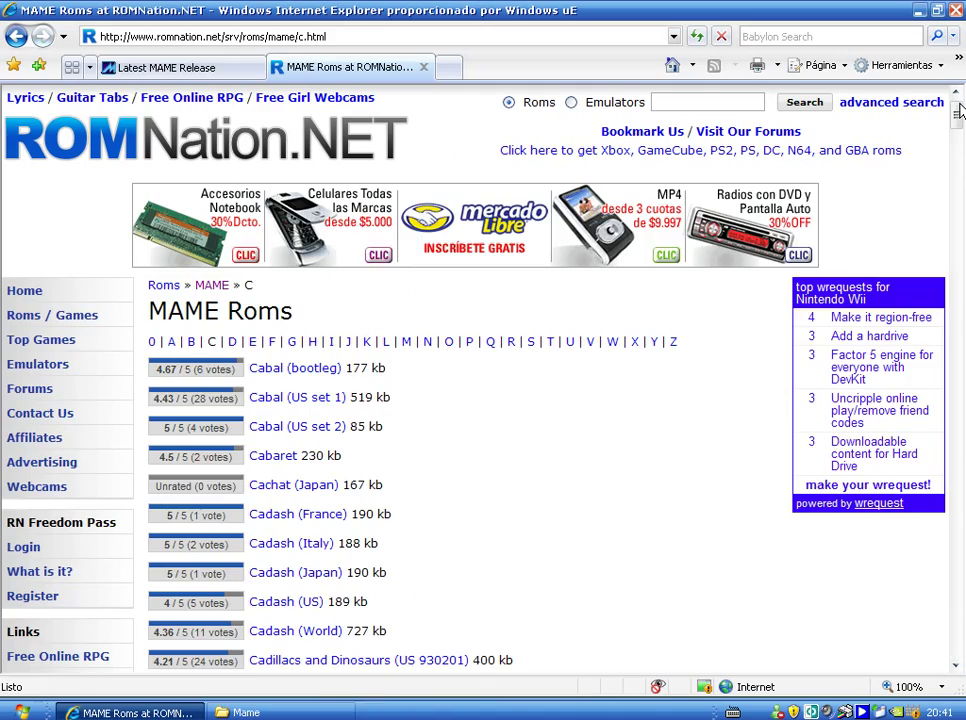
# Find Contra (US) in the C list of MAME ROMs and open its download page.
pyautogui.moveTo(958, 110); pyautogui.dragTo(957, 462)
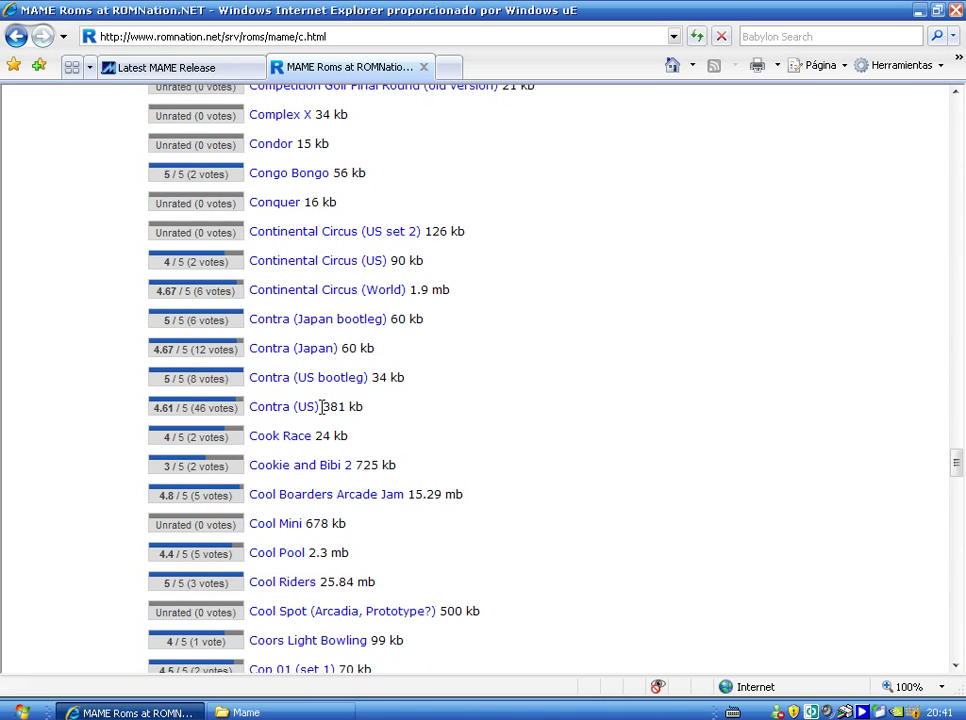
pyautogui.moveTo(375, 412); pyautogui.dragTo(267, 418)
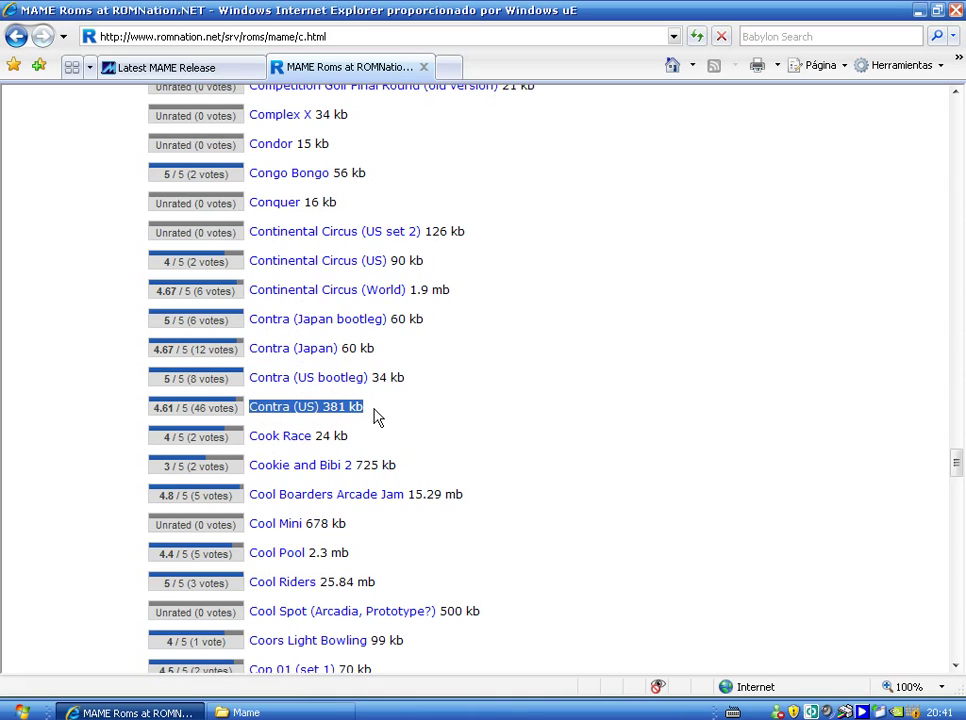
pyautogui.click(346, 407)
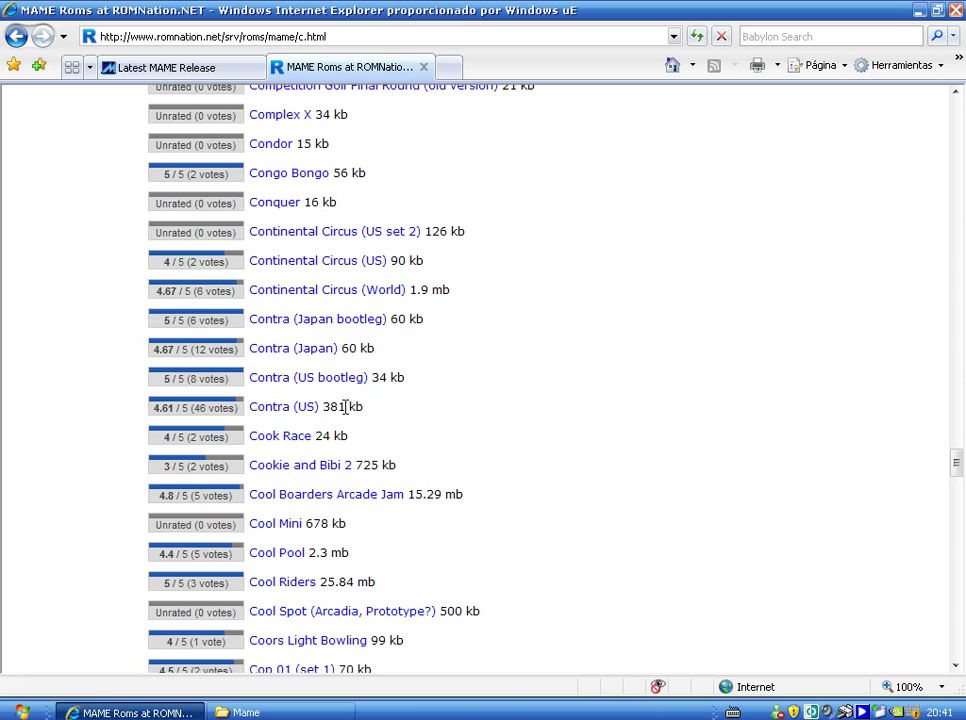
pyautogui.click(292, 407)
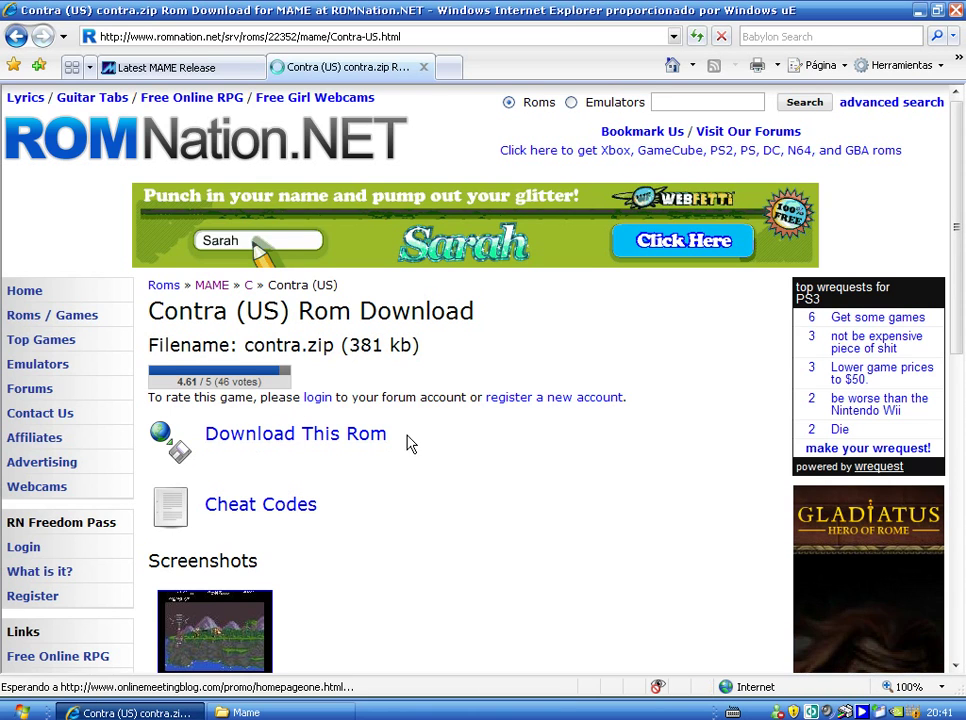
# Skip the advertisement and request the Contra (US) ROM download, entering the image-check number.
pyautogui.moveTo(481, 438); pyautogui.dragTo(253, 340)
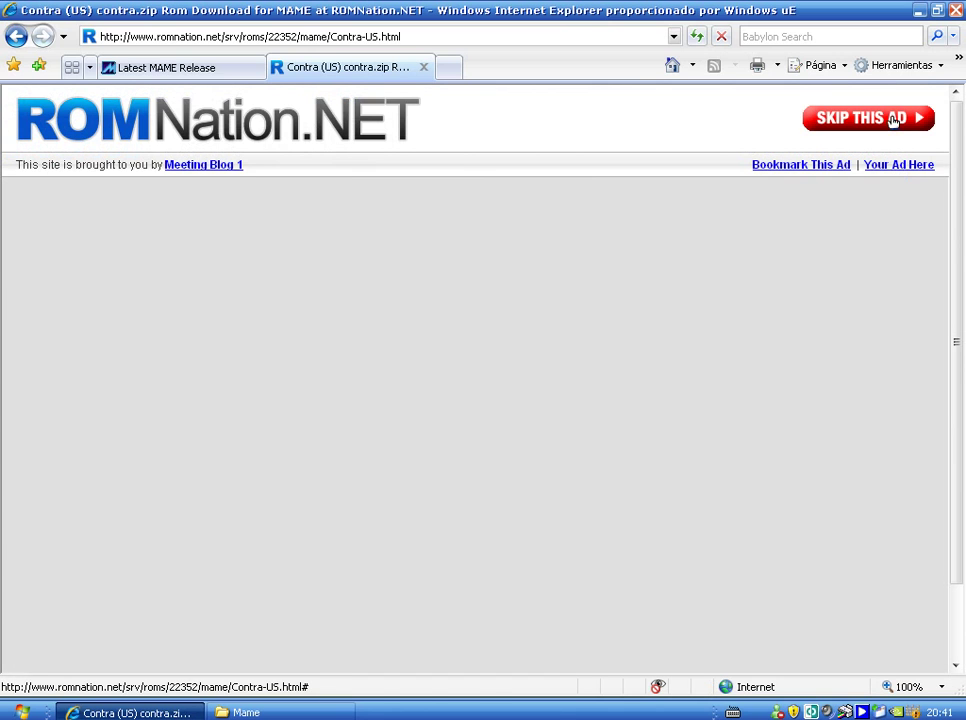
pyautogui.click(893, 120)
pyautogui.click(245, 446)
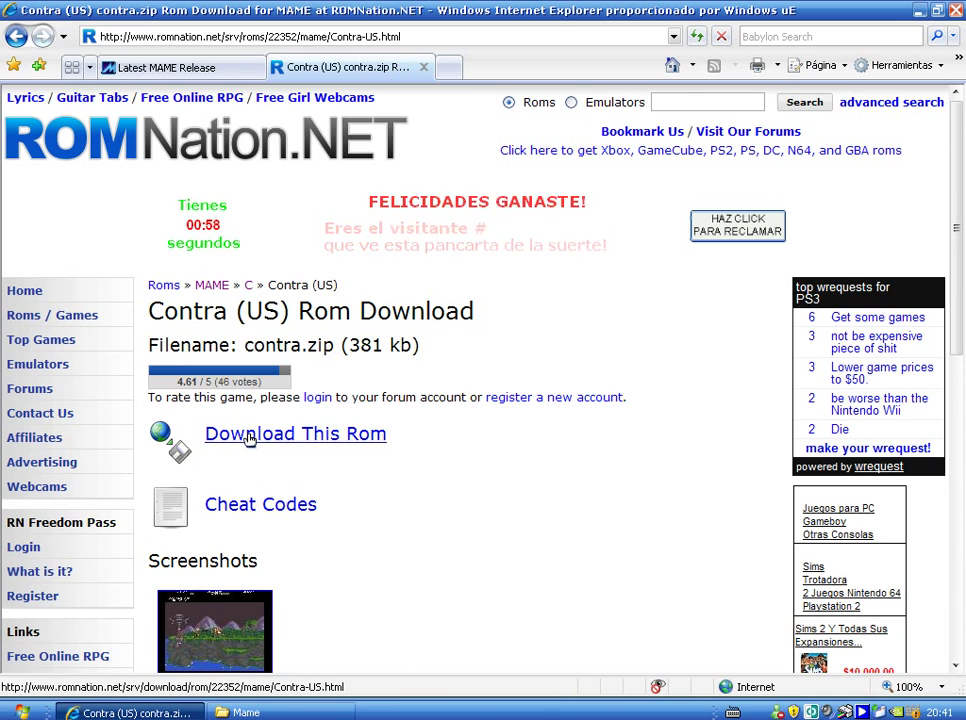
pyautogui.click(249, 435)
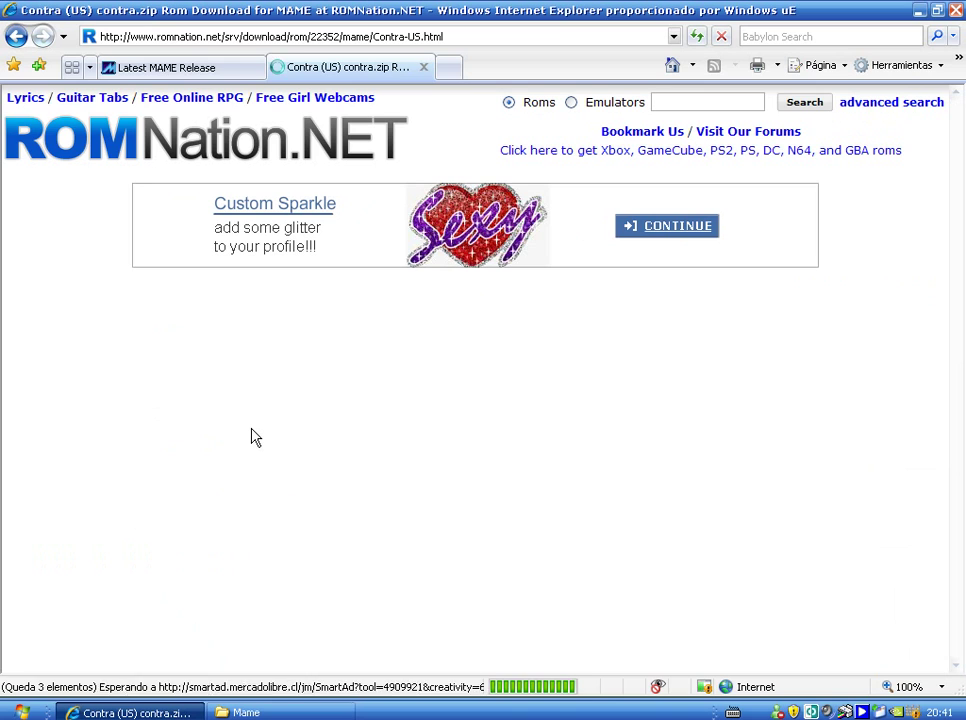
pyautogui.click(514, 547)
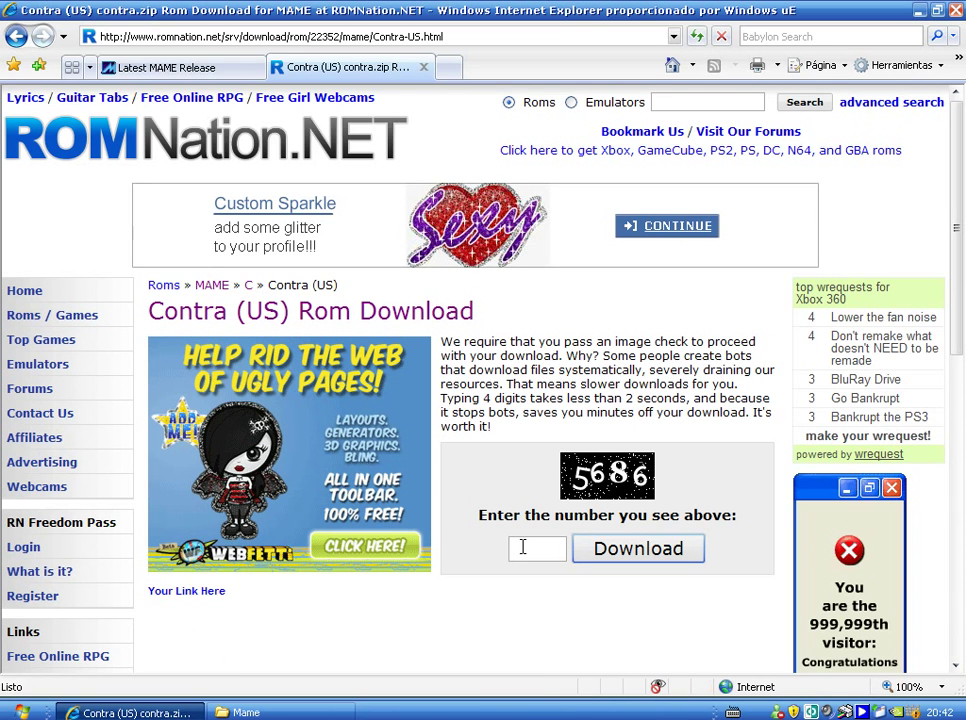
pyautogui.write('5686')
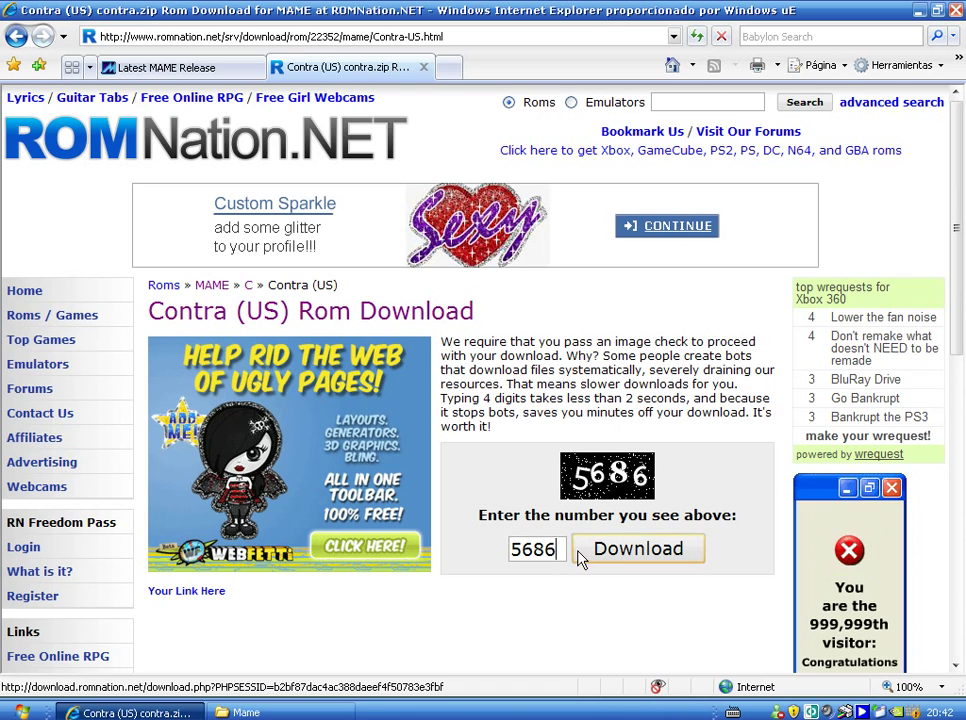
pyautogui.click(619, 552)
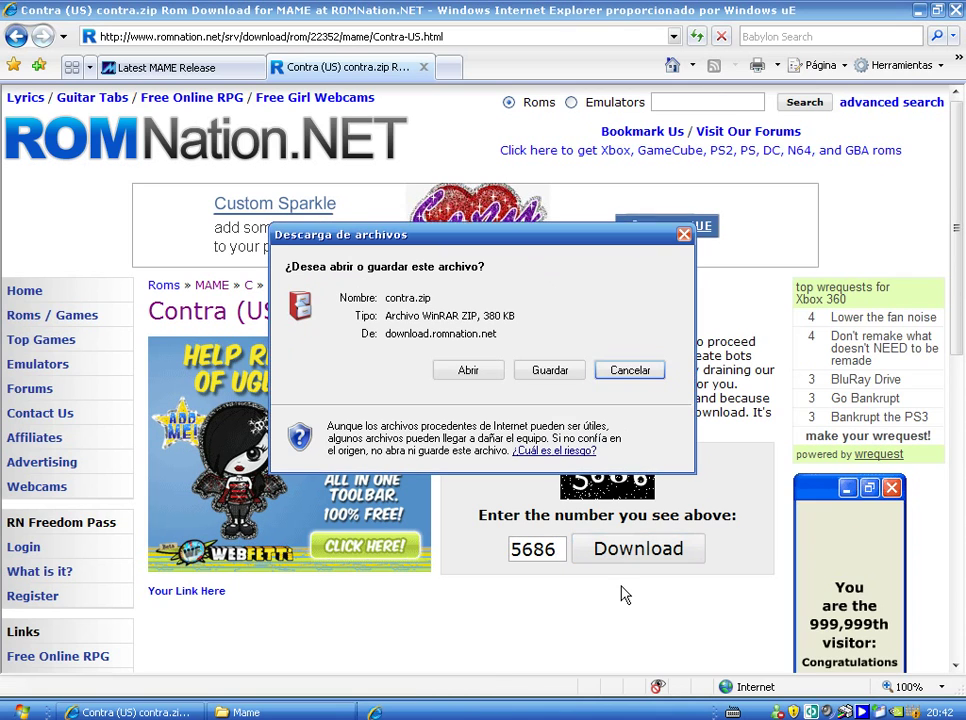
# Save contra.zip in the roms folder inside the desktop's Mame folder.
pyautogui.click(549, 371)
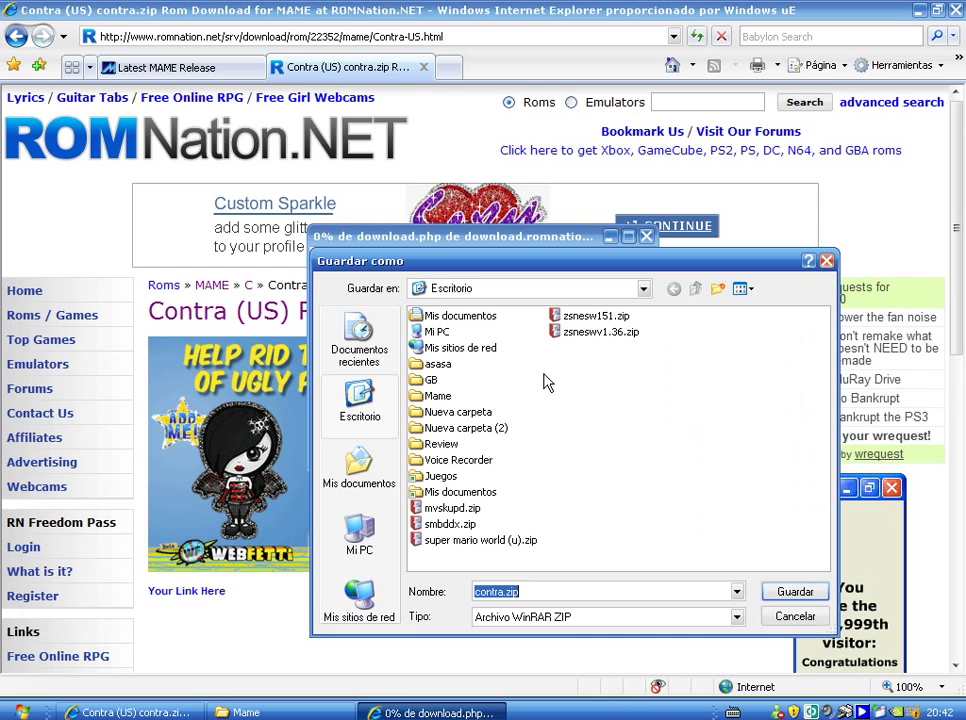
pyautogui.click(434, 397)
pyautogui.doubleClick(434, 397)
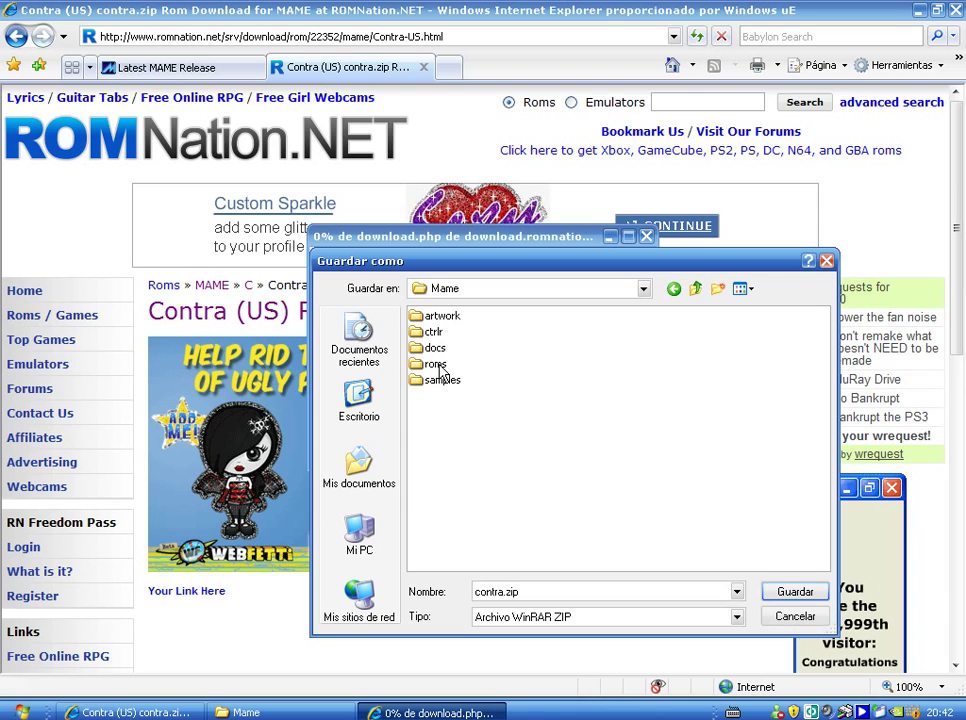
pyautogui.click(434, 364)
pyautogui.doubleClick(434, 364)
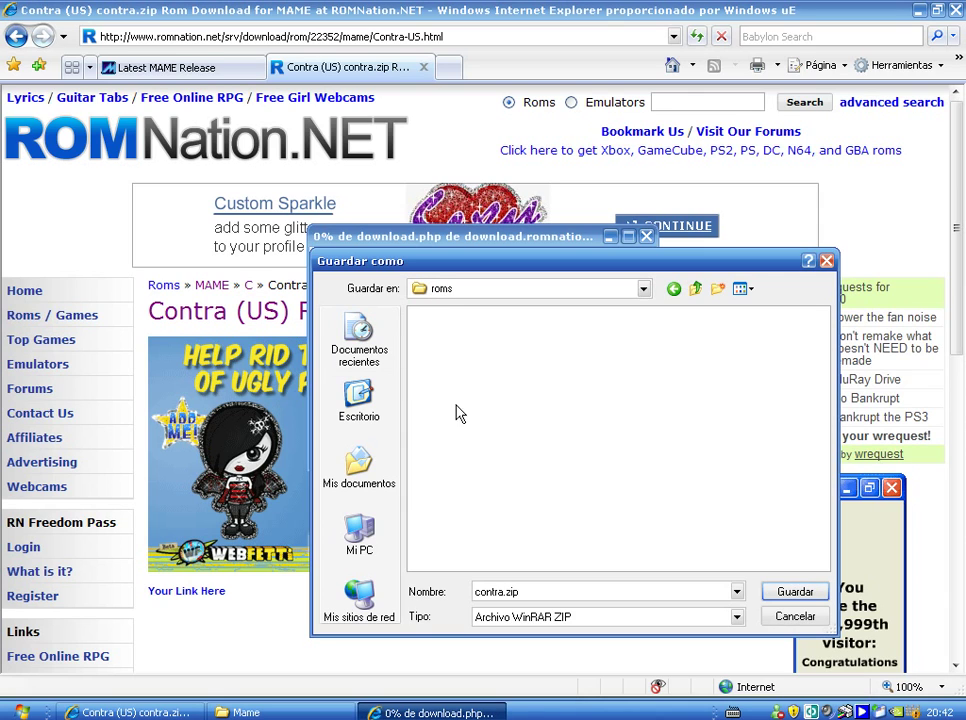
pyautogui.click(795, 591)
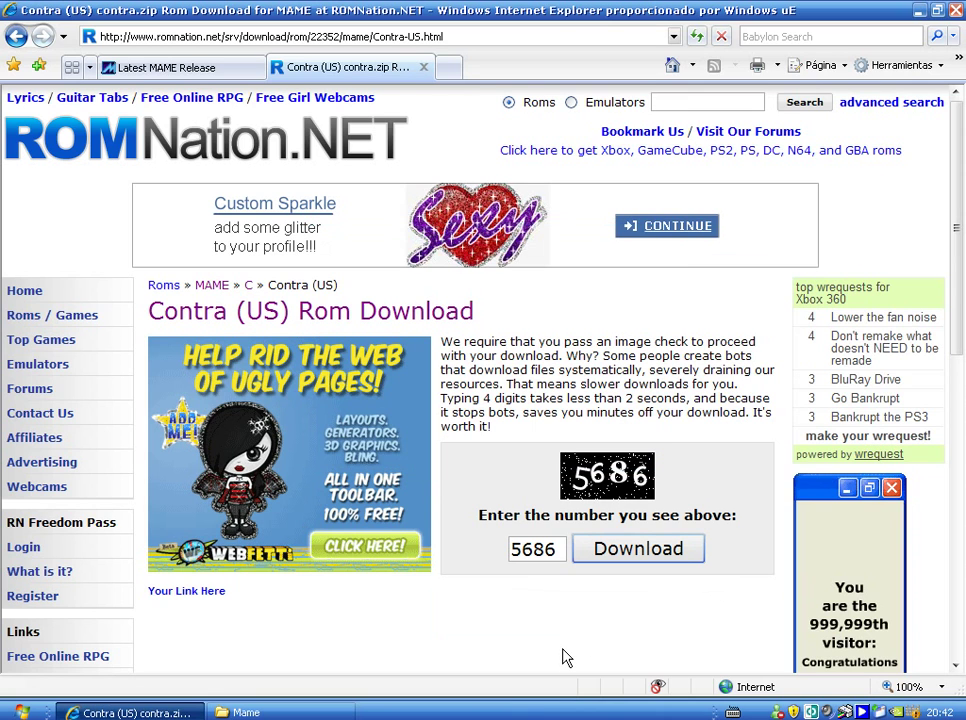
# Switch to the desktop's Mame folder window and launch mame.exe.
pyautogui.click(113, 713)
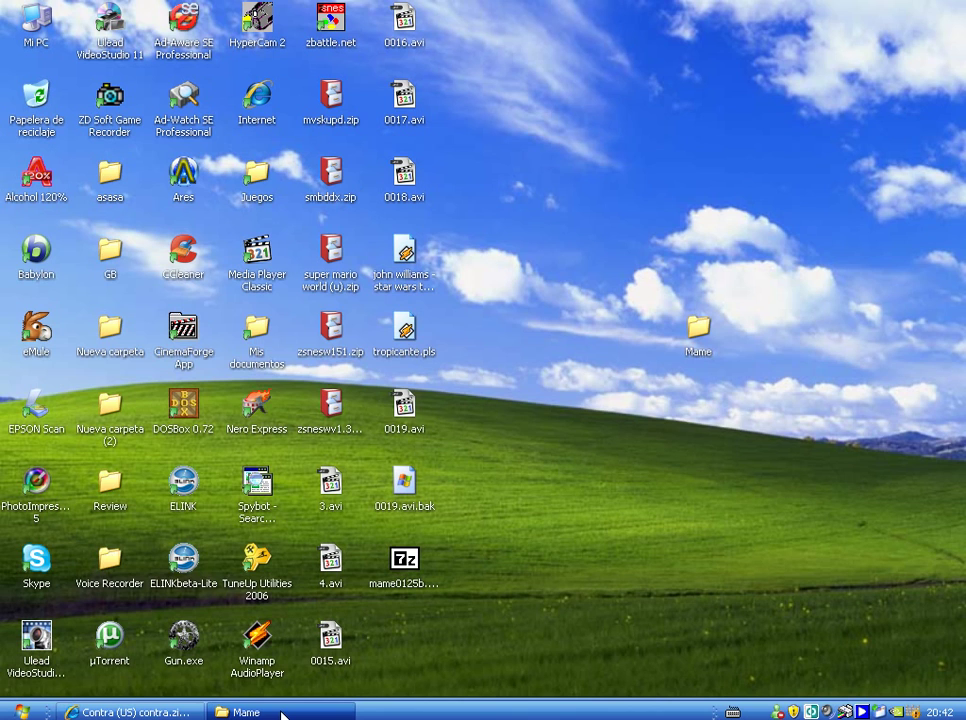
pyautogui.click(283, 713)
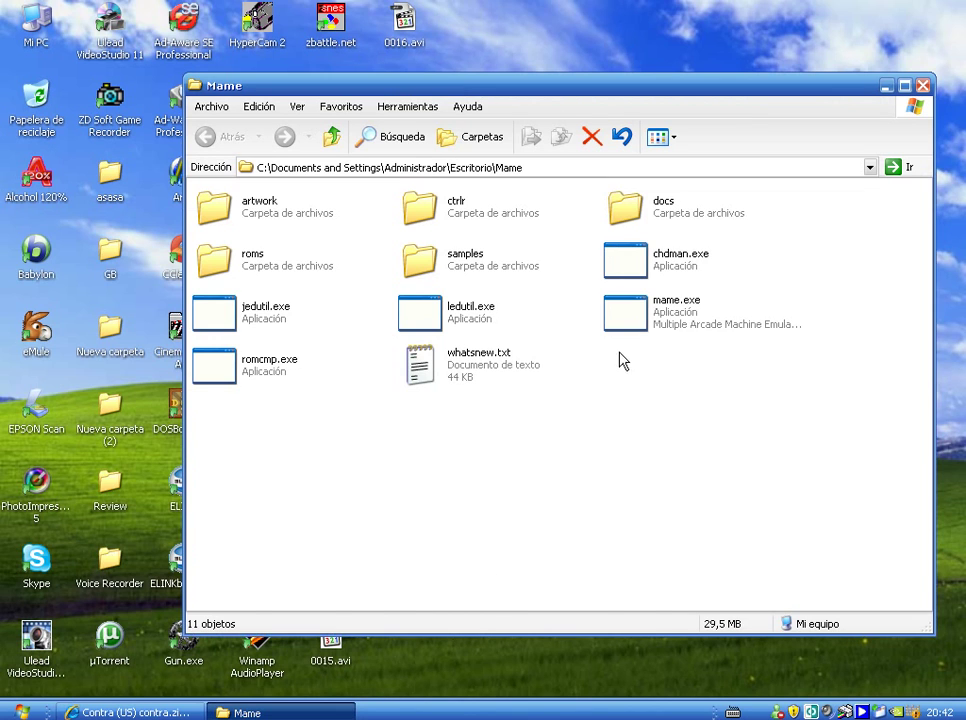
pyautogui.click(652, 328)
pyautogui.doubleClick(652, 328)
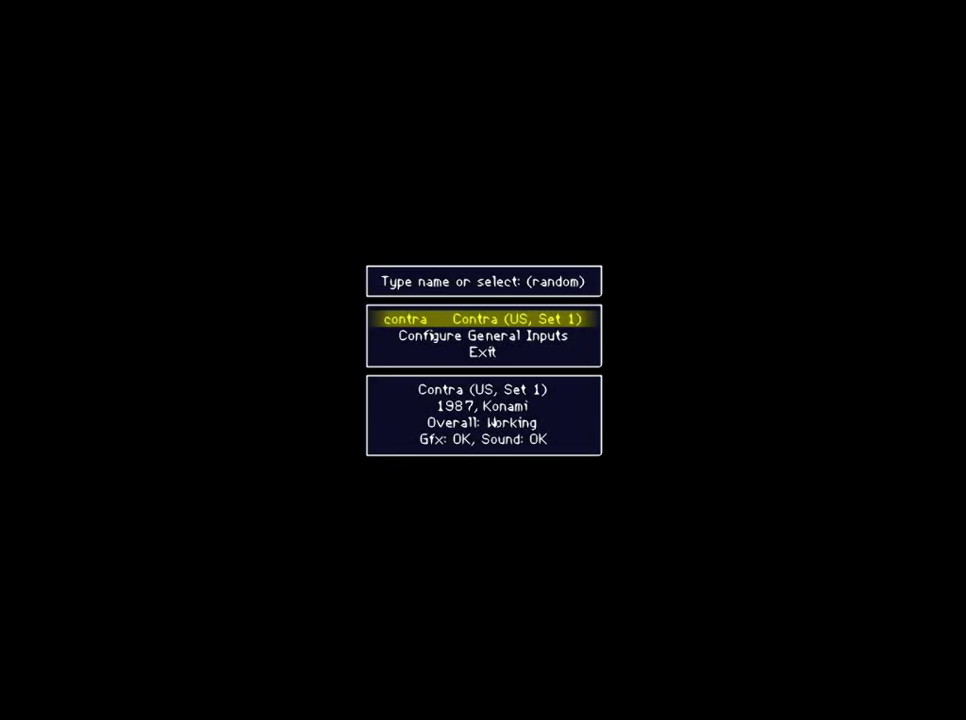
# Try to start Contra (US, Set 1) from the MAME game list and exit the emulator.
pyautogui.press('Return')
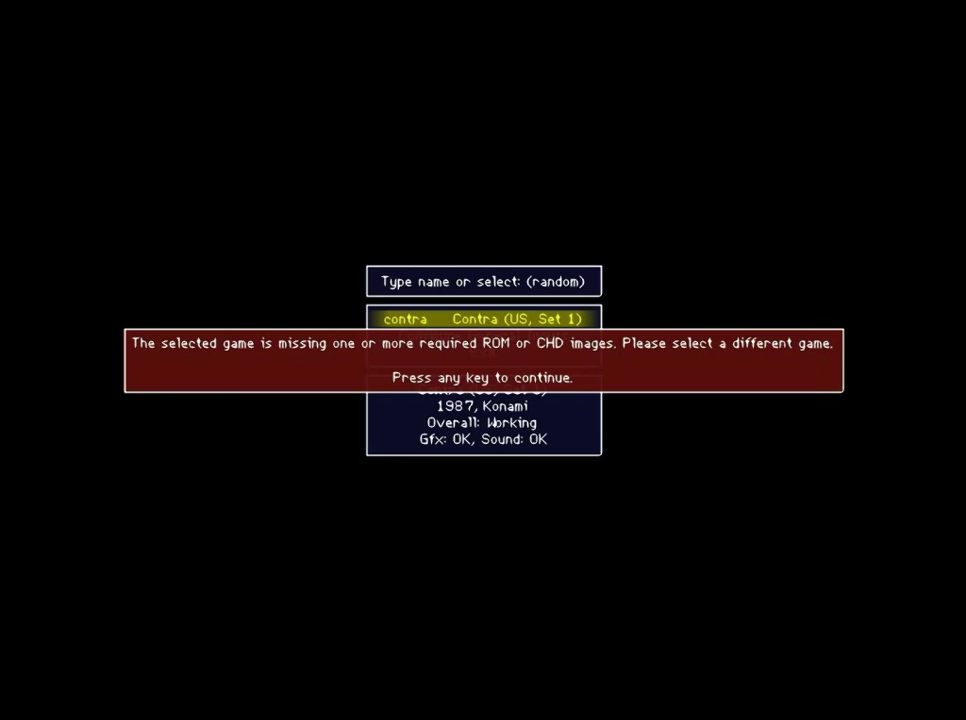
pyautogui.press('Return')
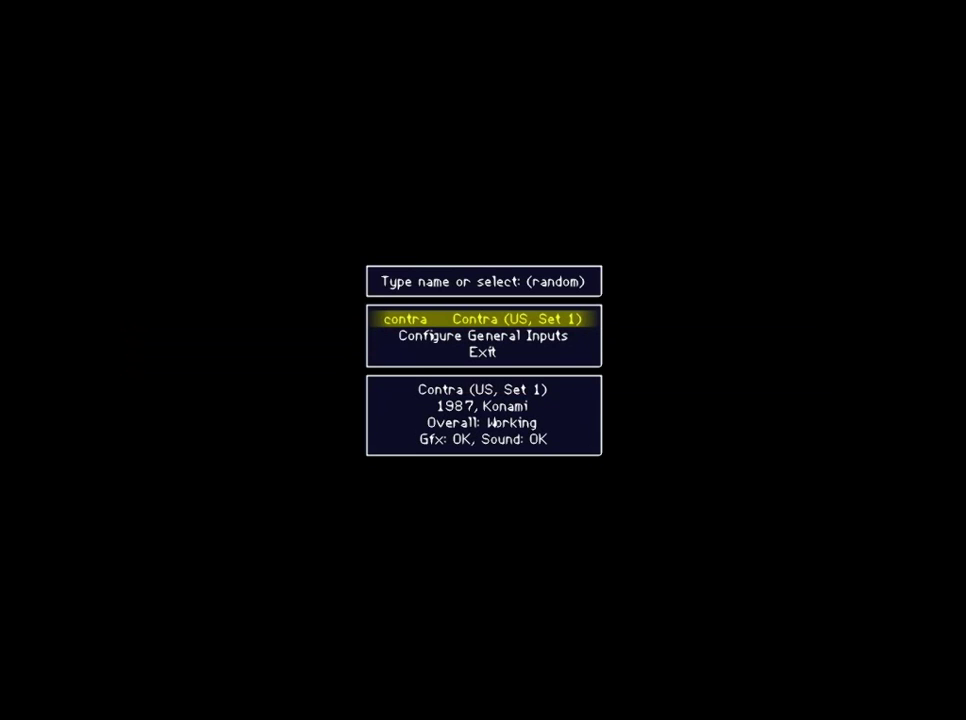
pyautogui.press('Down')
pyautogui.press('Down')
pyautogui.press('Return')
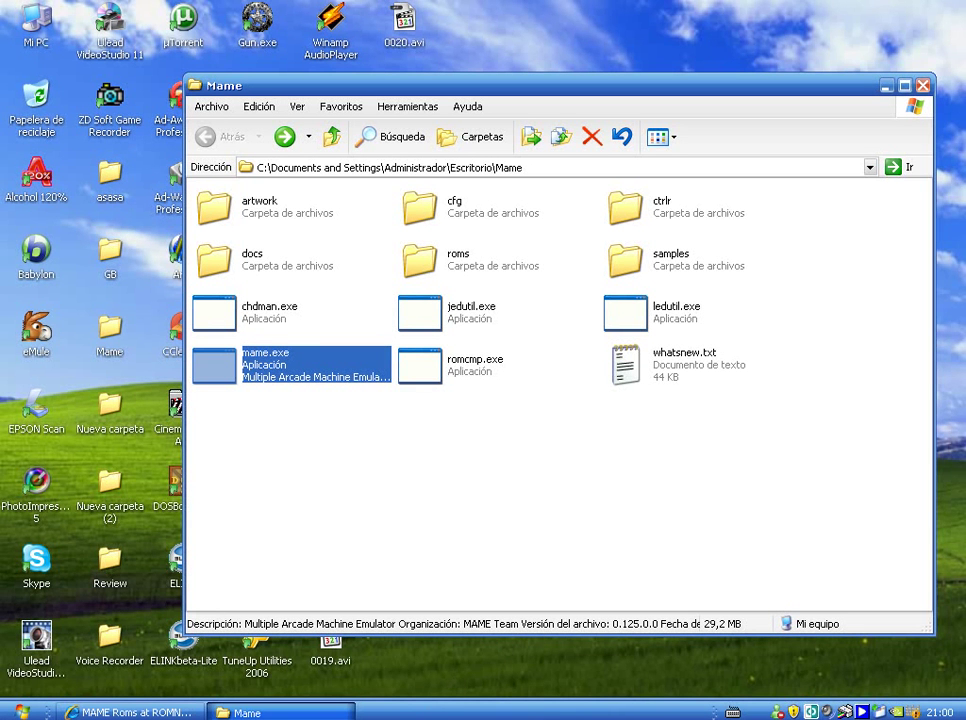
# Return to ROMNation's C list in Internet Explorer, review the four Contra entries and open the Contra (Japan) page.
pyautogui.click(327, 716)
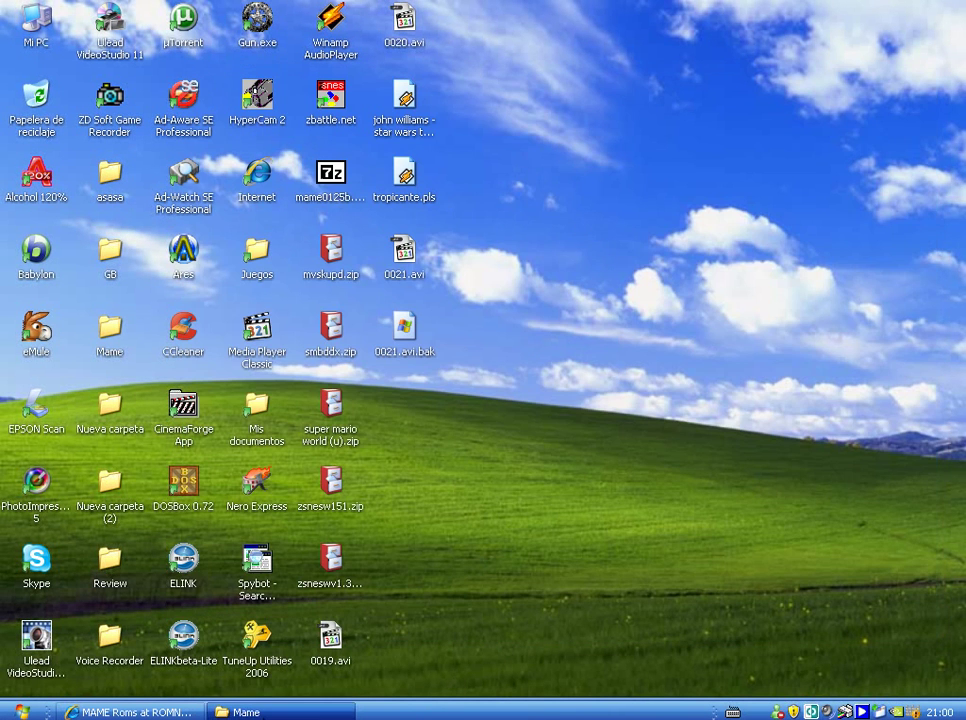
pyautogui.click(160, 714)
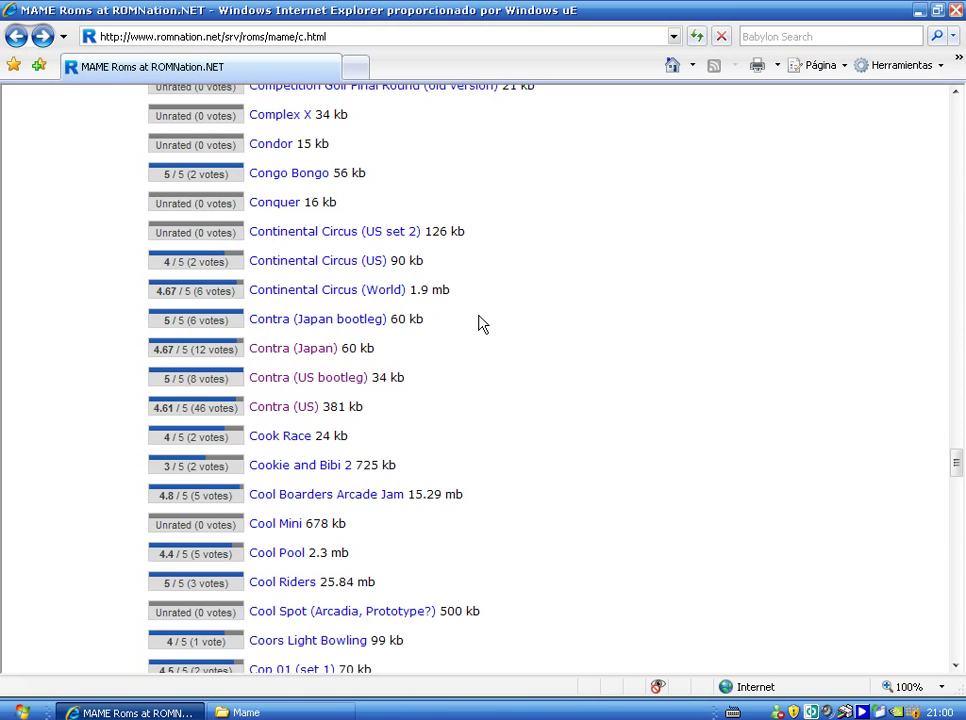
pyautogui.moveTo(478, 322); pyautogui.dragTo(410, 349)
pyautogui.moveTo(472, 315); pyautogui.dragTo(356, 420)
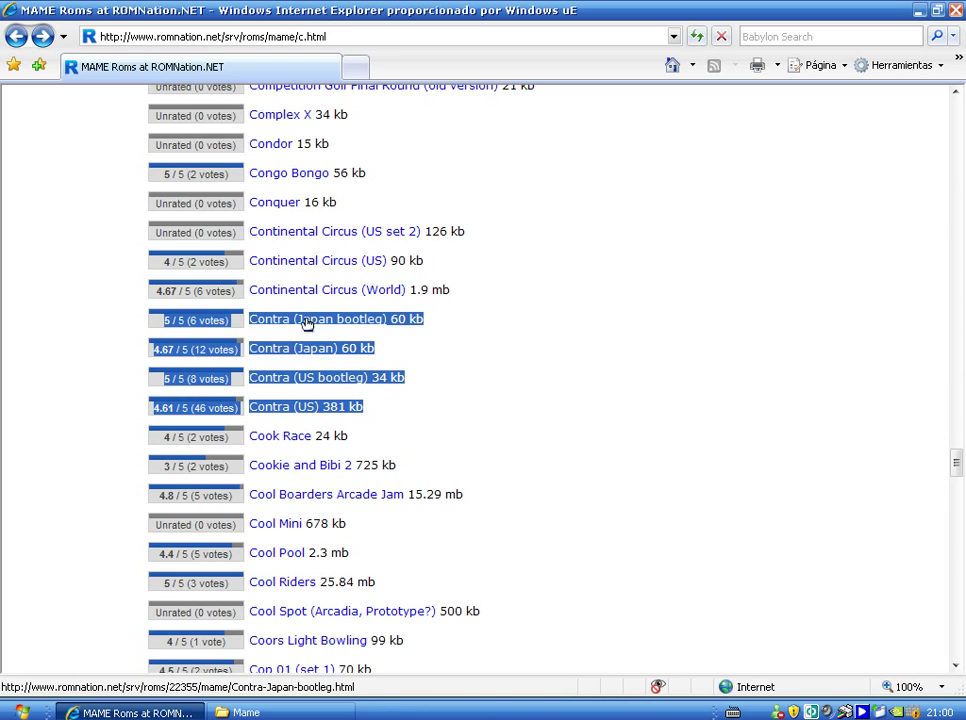
pyautogui.click(464, 352)
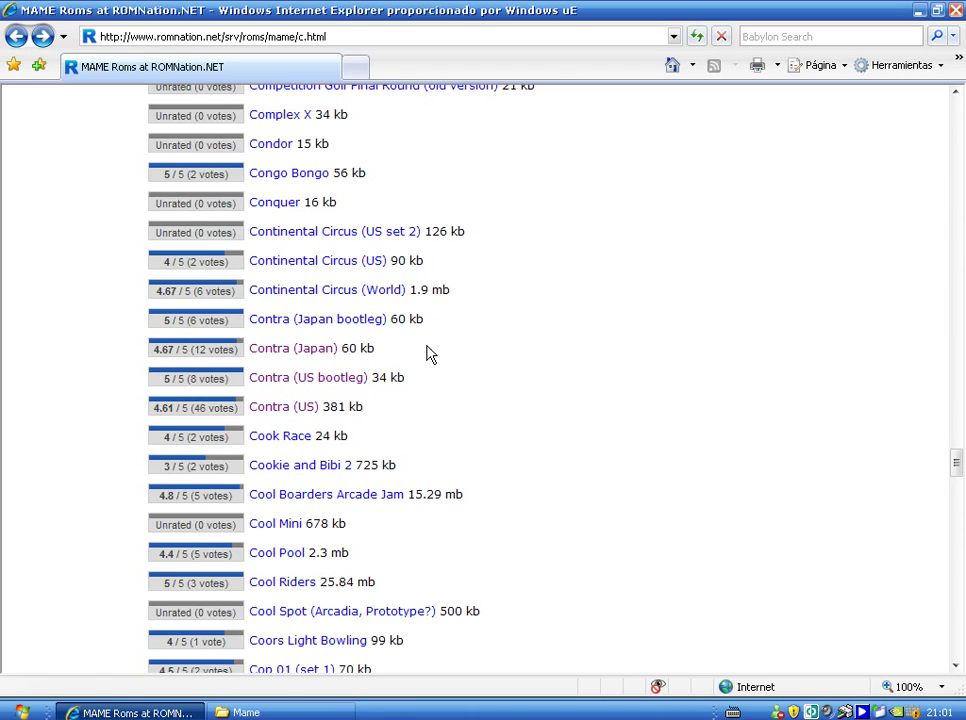
pyautogui.click(313, 354)
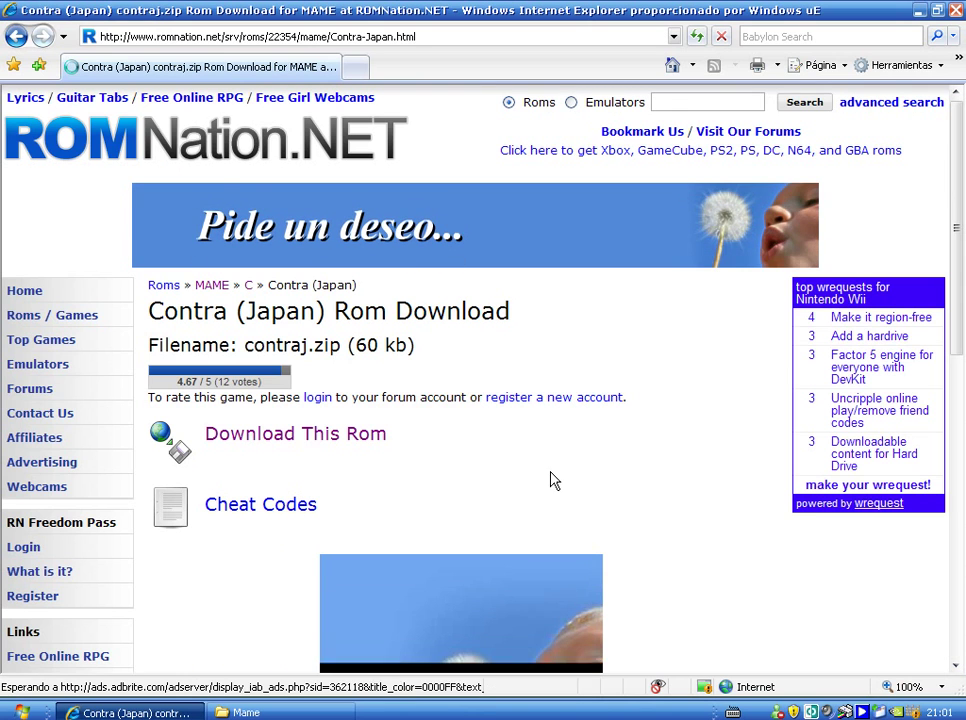
# Download the Contra (Japan) ROM, entering the image-check number, and save contraj.zip in Mame's roms folder.
pyautogui.click(307, 432)
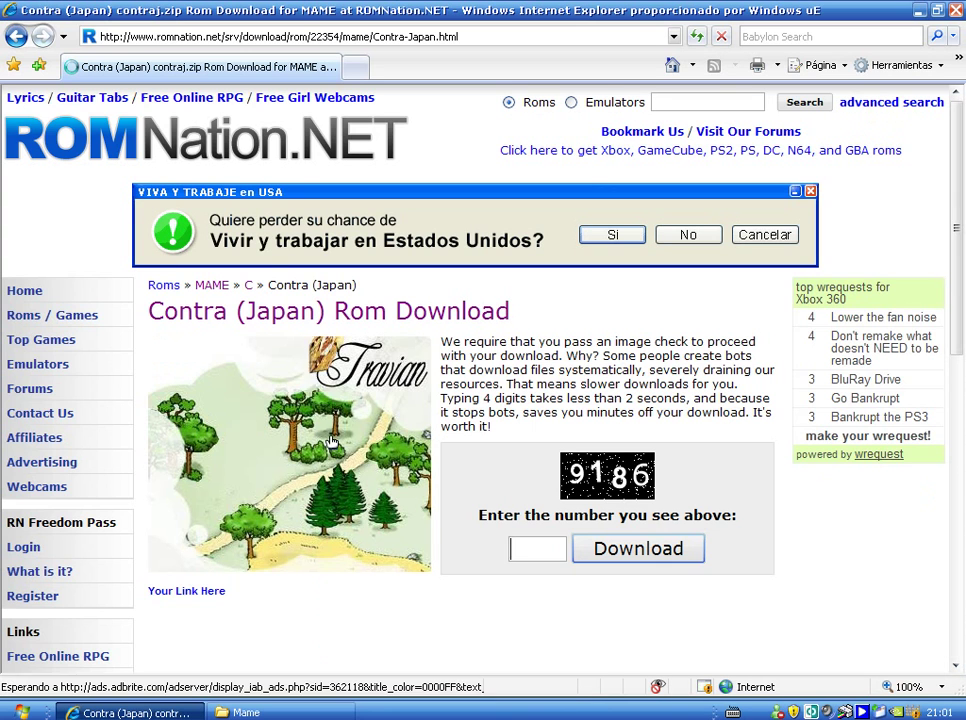
pyautogui.click(548, 545)
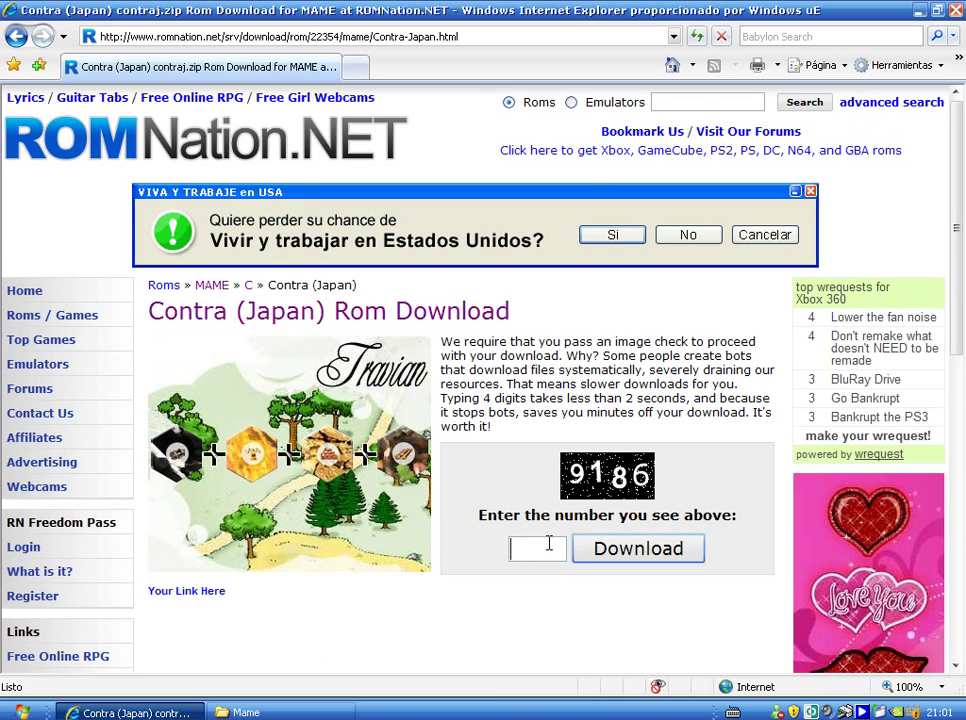
pyautogui.write('9186')
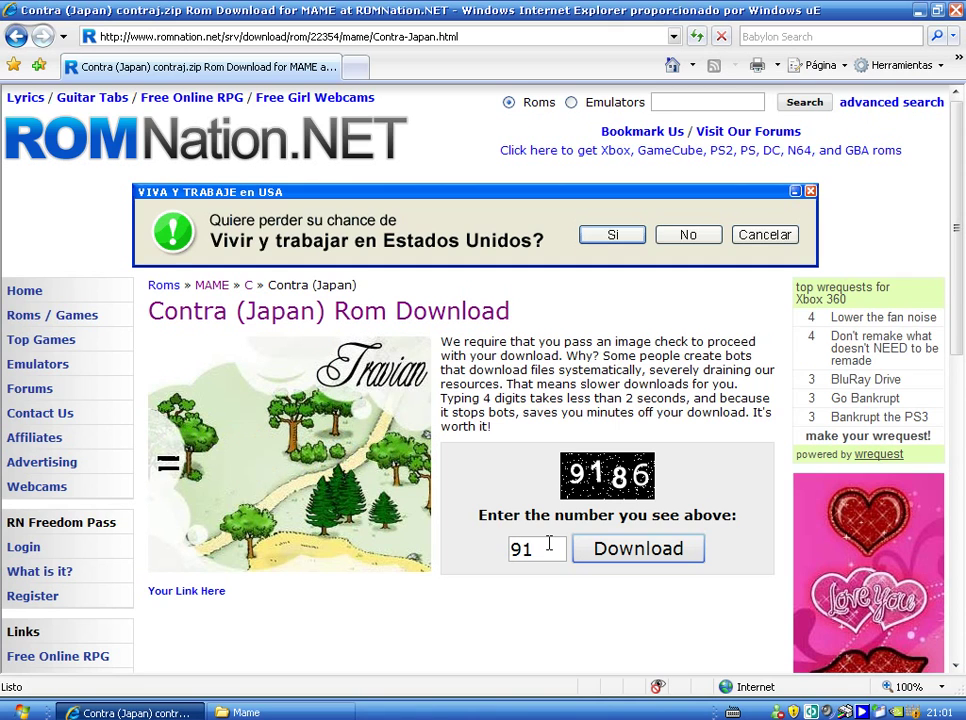
pyautogui.click(612, 549)
pyautogui.click(530, 373)
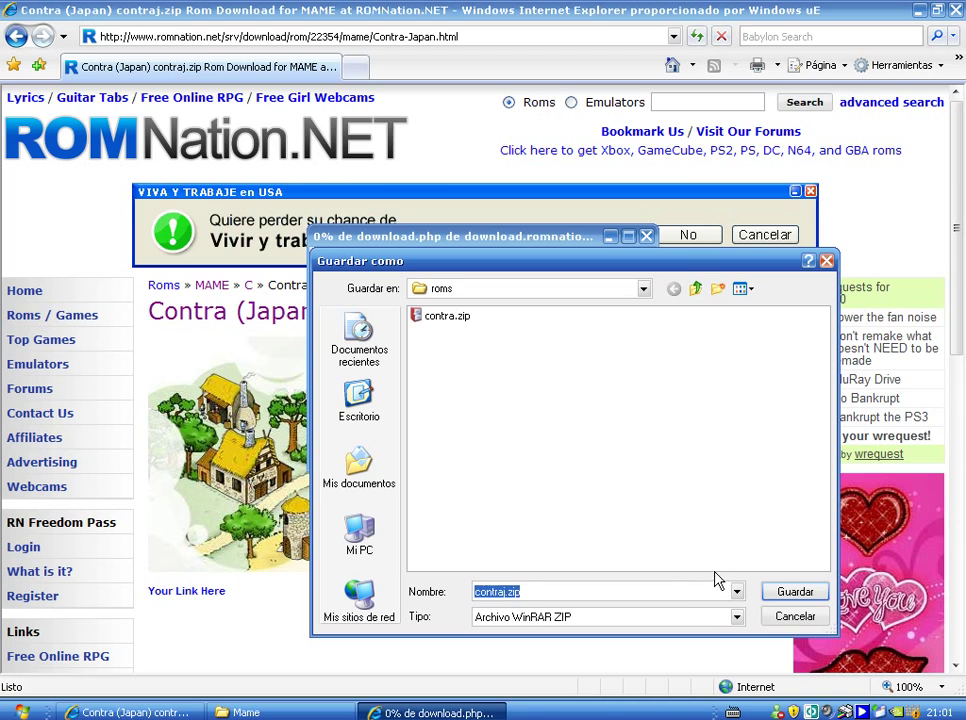
pyautogui.click(776, 597)
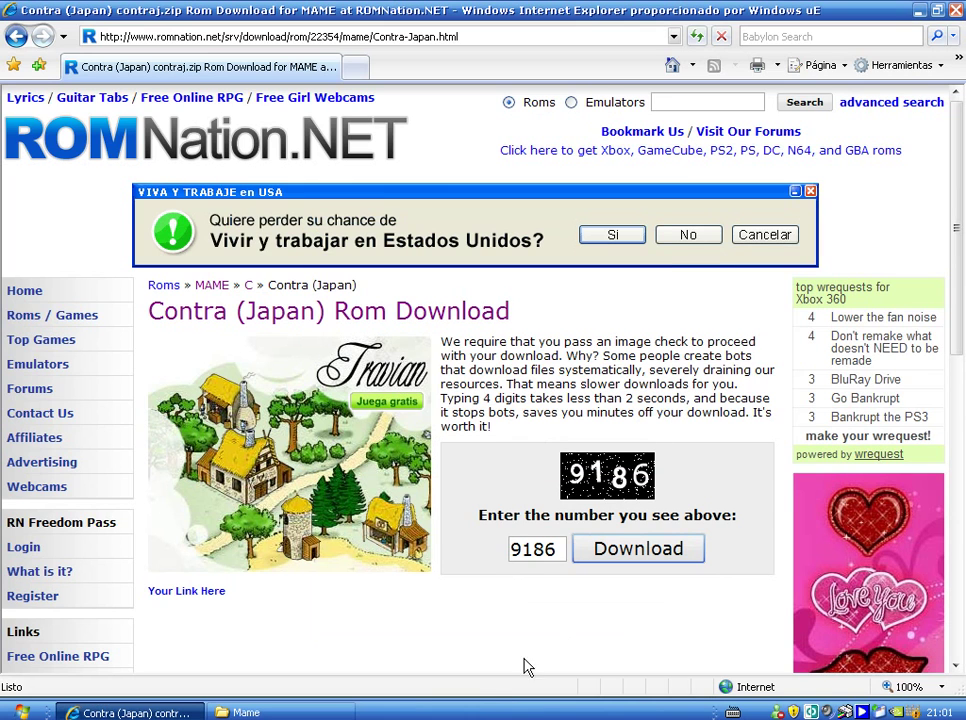
# Switch to the Mame folder window and launch mame.exe again.
pyautogui.click(133, 713)
pyautogui.click(250, 713)
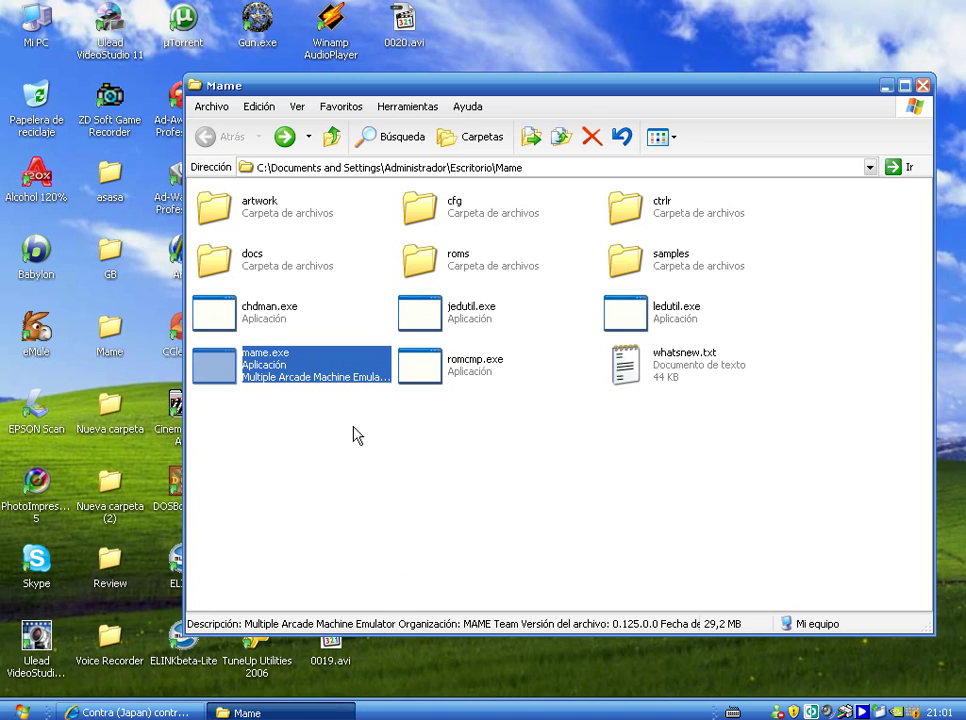
pyautogui.doubleClick(317, 368)
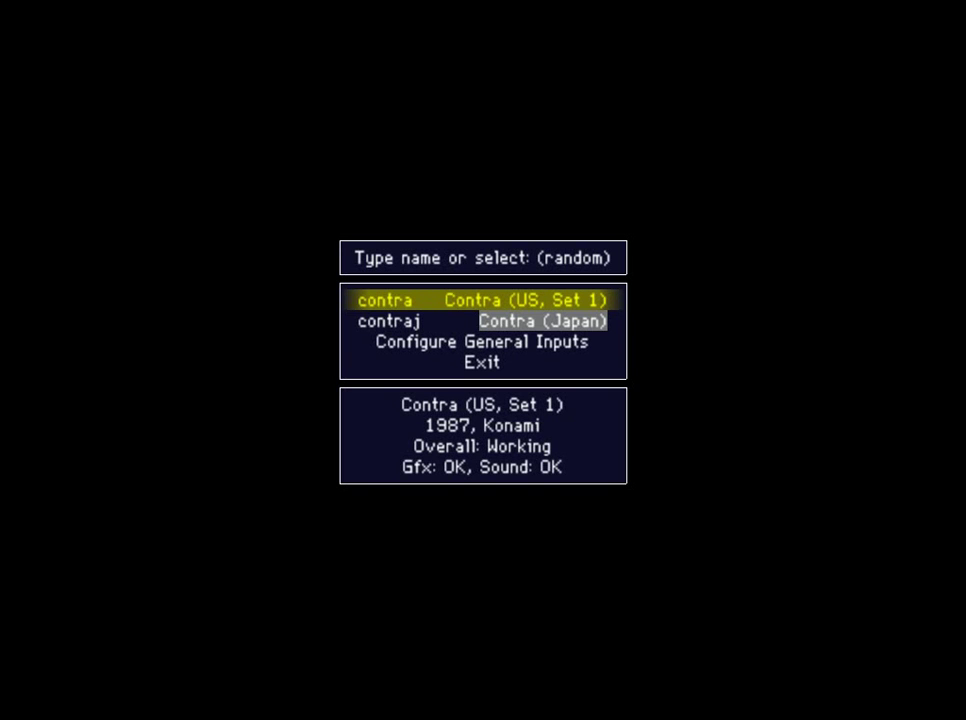
# Try to start Contra (US, Set 1) from the game list, dismiss the notice and start Contra (Japan) instead.
pyautogui.press('Return')
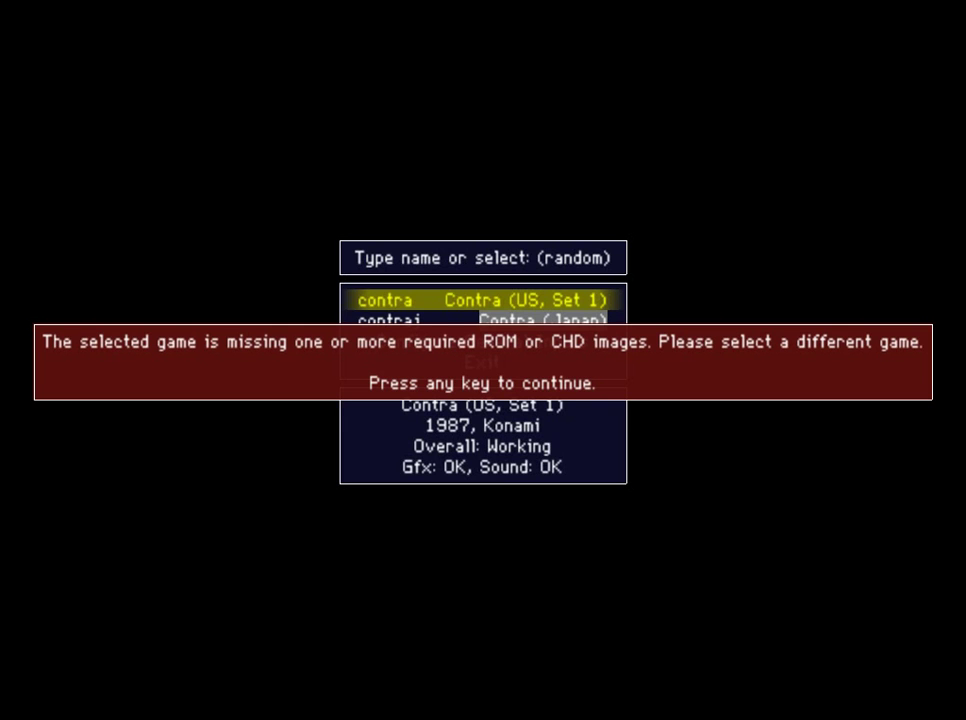
pyautogui.press('Return')
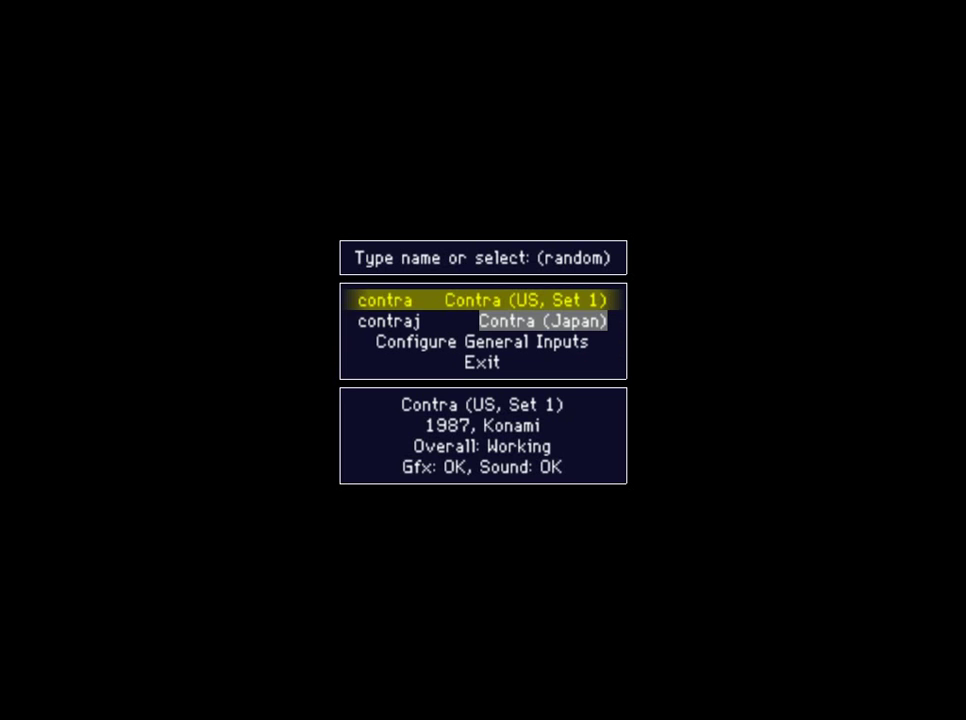
pyautogui.press('Down')
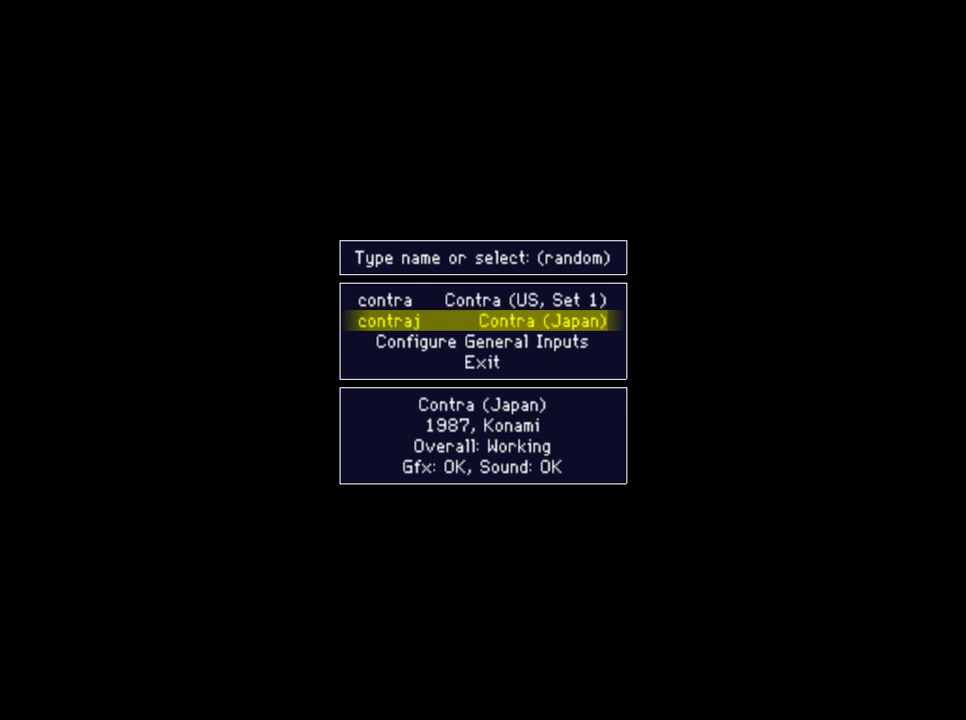
pyautogui.press('Return')
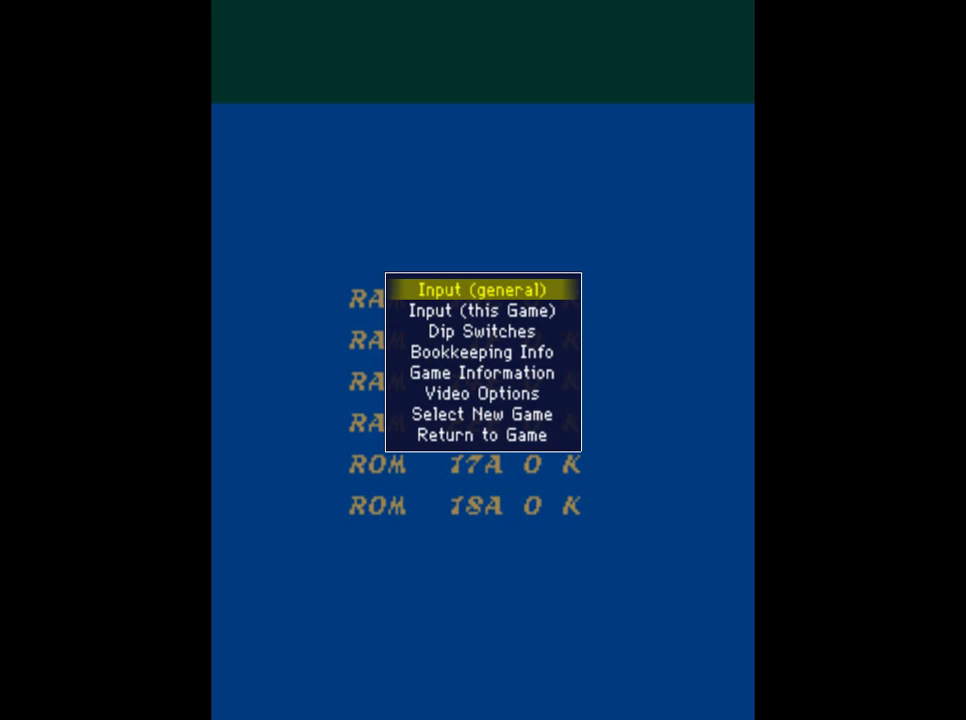
# Open the game's Dip Switches, try other Lives and Difficulty values, and set them back to 7 and Easy.
pyautogui.press('Down')
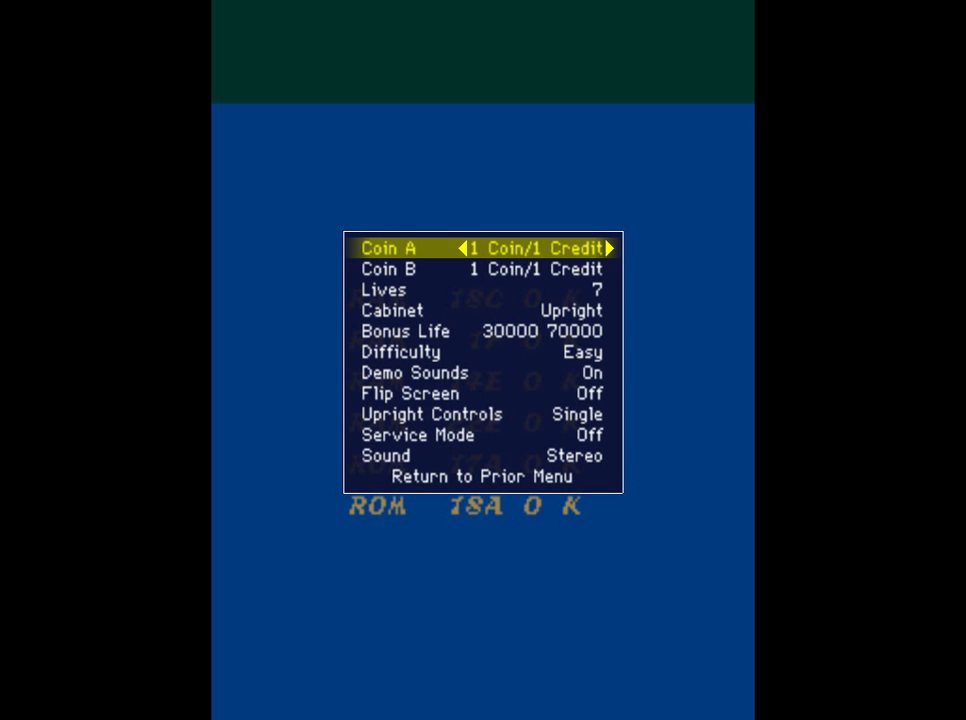
pyautogui.press('Down')
pyautogui.press('Down')
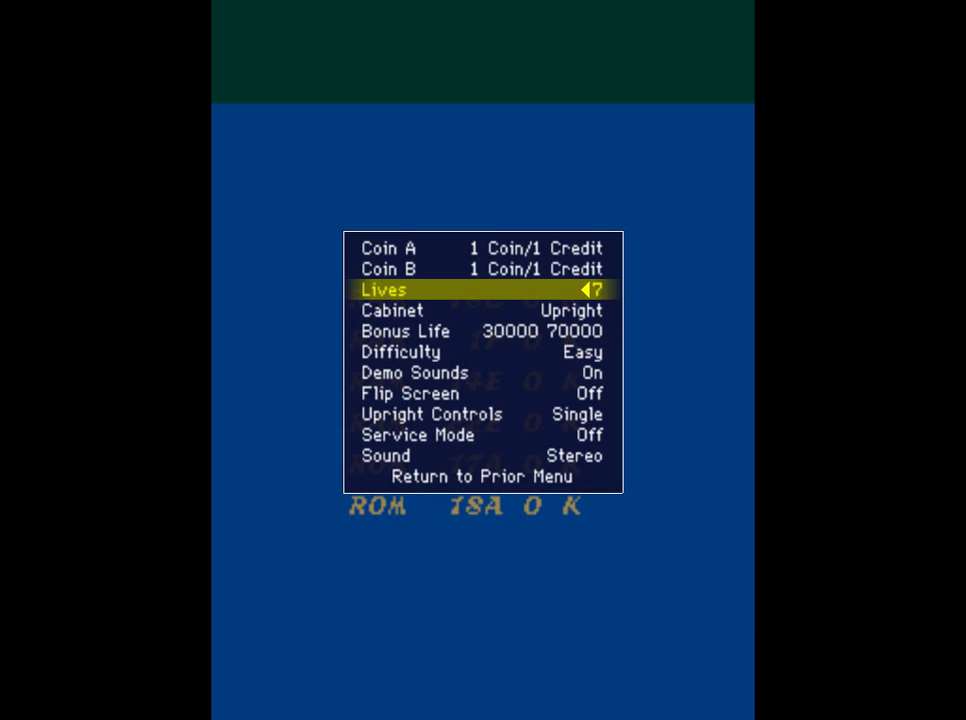
pyautogui.press('Left')
pyautogui.press('Right')
pyautogui.press('Down')
pyautogui.press('Down')
pyautogui.press('Down')
pyautogui.press('Right')
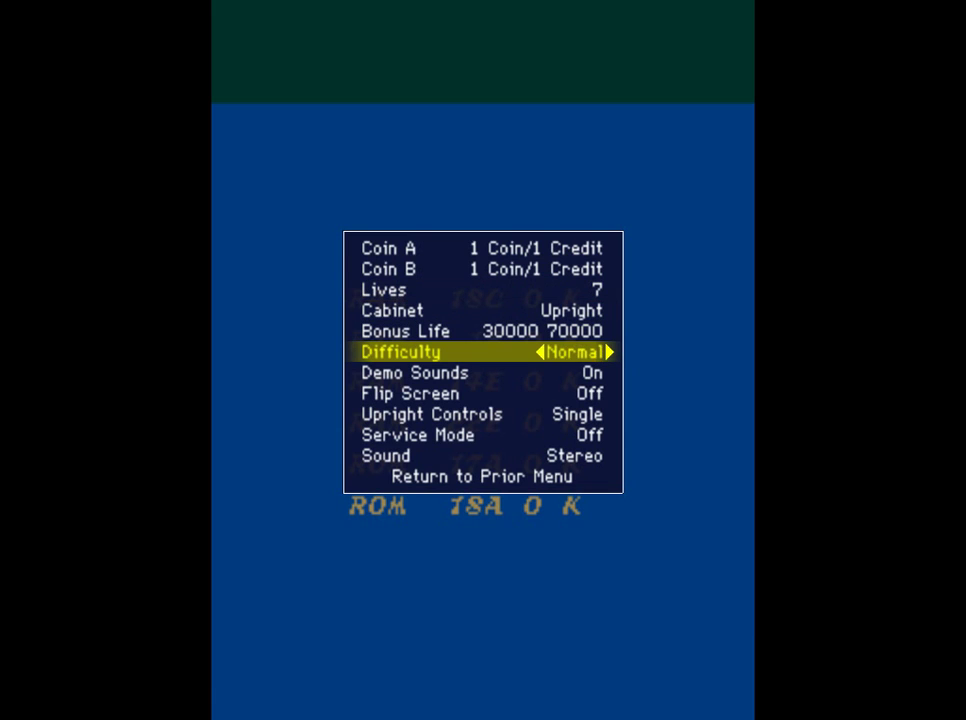
pyautogui.press('Right')
pyautogui.press('Left')
pyautogui.press('Left')
# Look through the remaining Dip Switches below Difficulty and return to the prior menu.
pyautogui.press('Down')
pyautogui.press('Down')
pyautogui.press('Down')
pyautogui.press('Down')
pyautogui.press('Down')
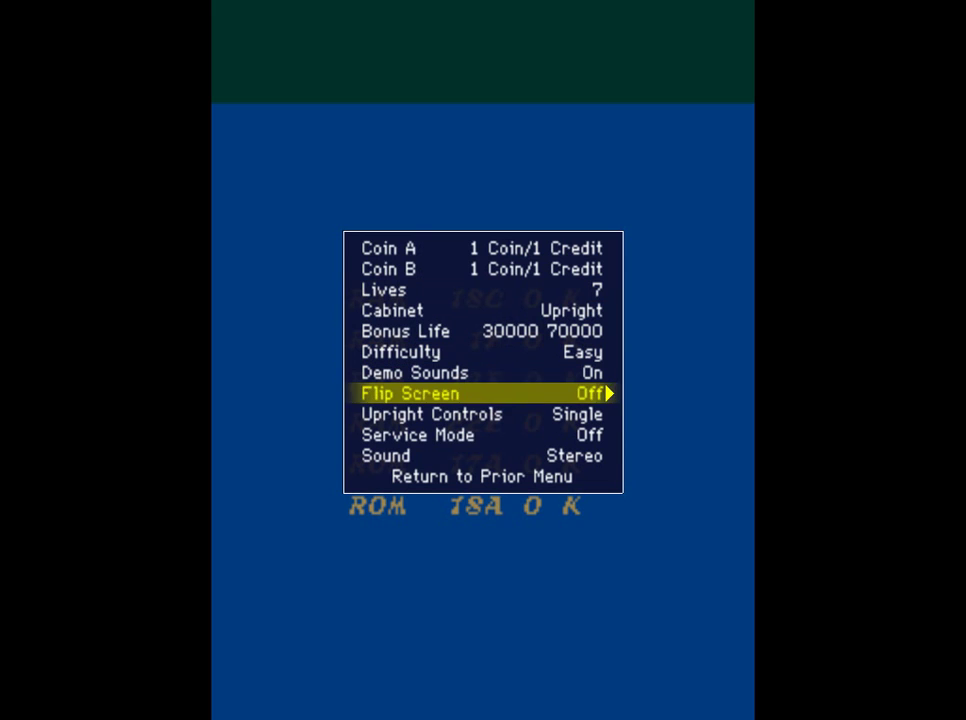
pyautogui.press('Down')
pyautogui.press('Return')
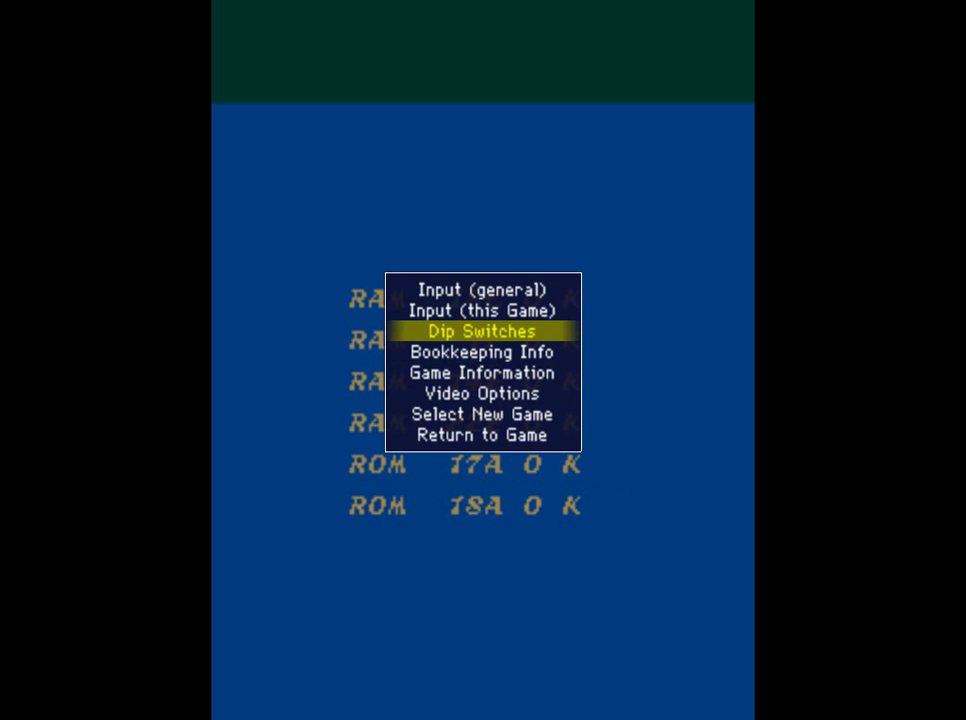
pyautogui.press('Down')
pyautogui.press('Down')
pyautogui.press('Down')
pyautogui.press('Down')
pyautogui.press('Down')
pyautogui.press('Down')
pyautogui.press('Down')
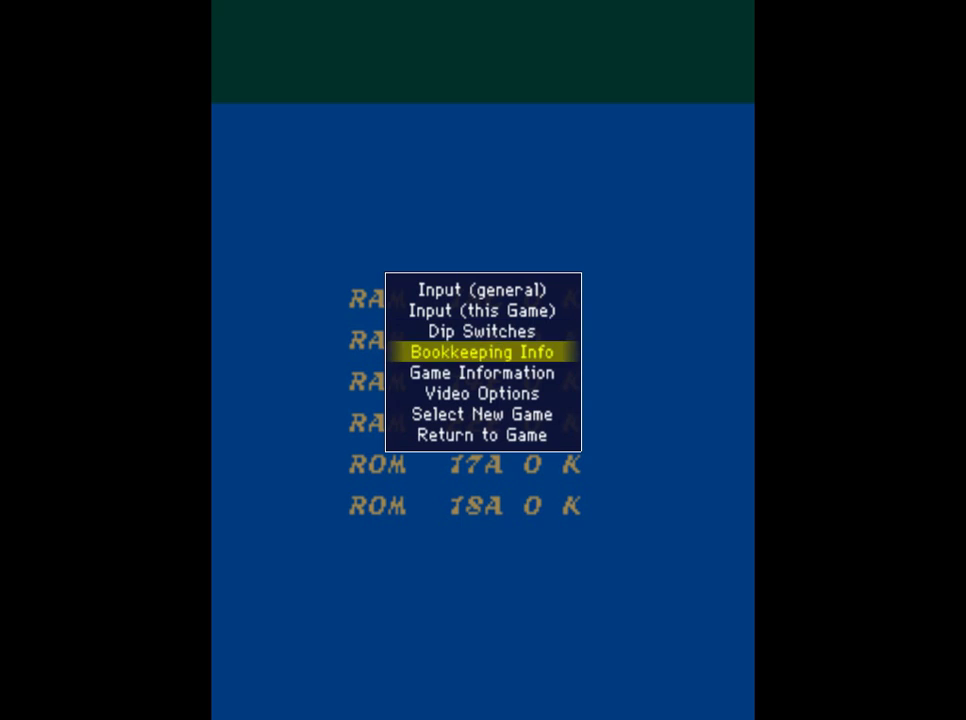
pyautogui.press('Up')
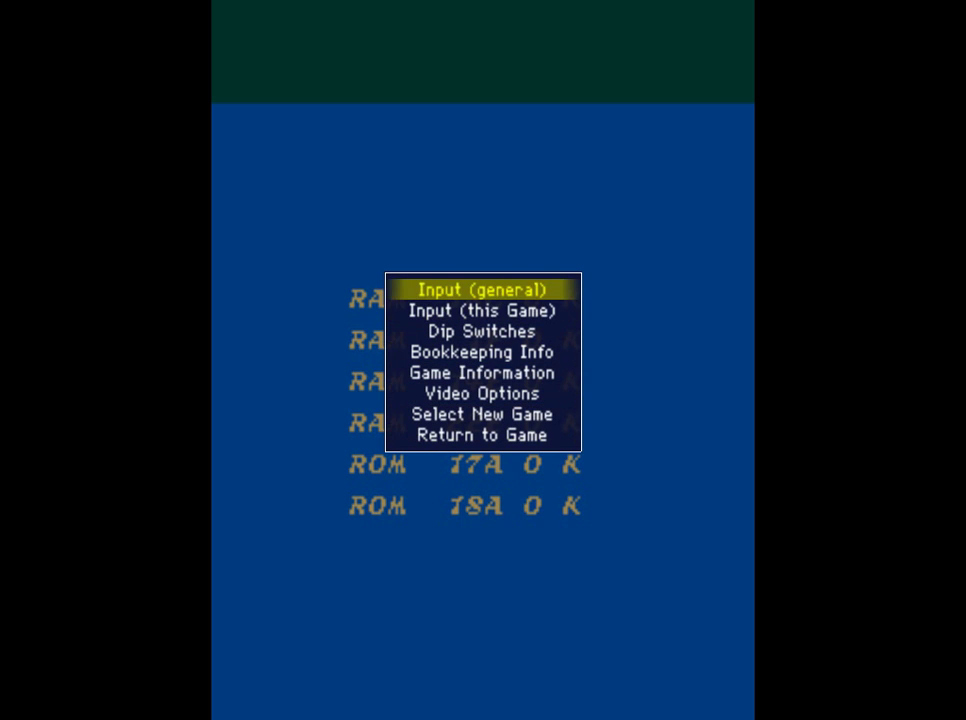
# Open Input (this Game) and examine the keys assigned to the player start and Coin 1 controls.
pyautogui.press('Down')
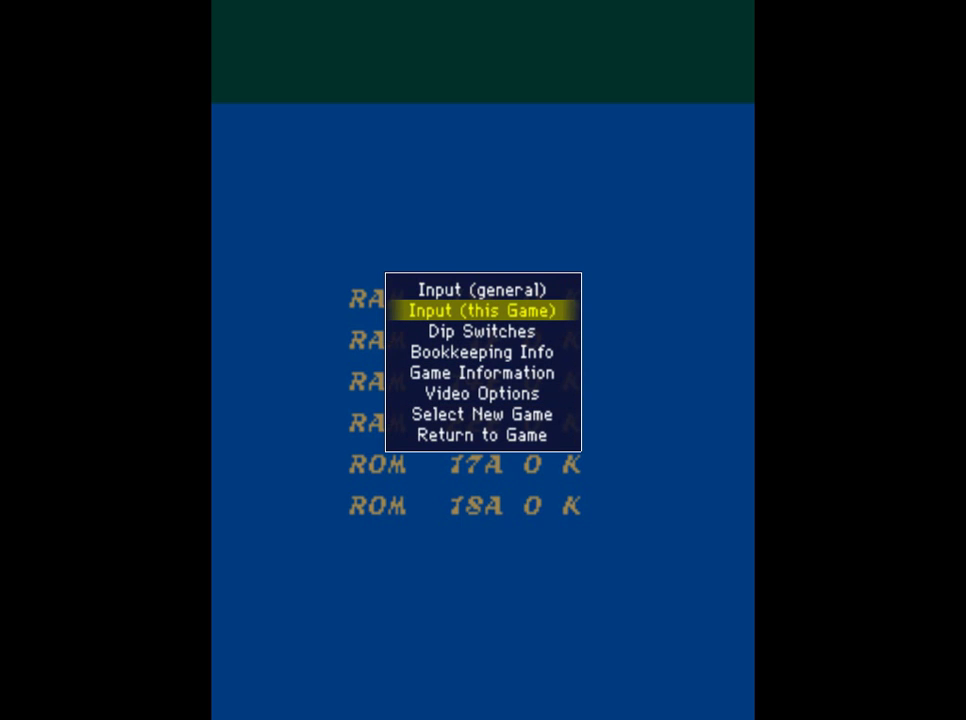
pyautogui.press('Return')
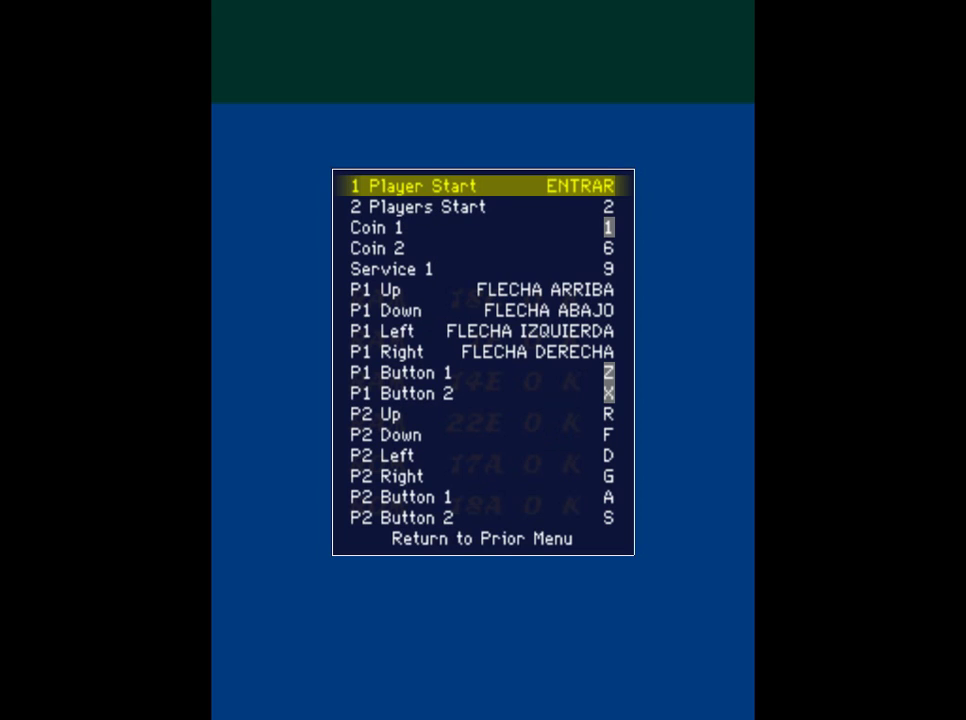
pyautogui.press('Down')
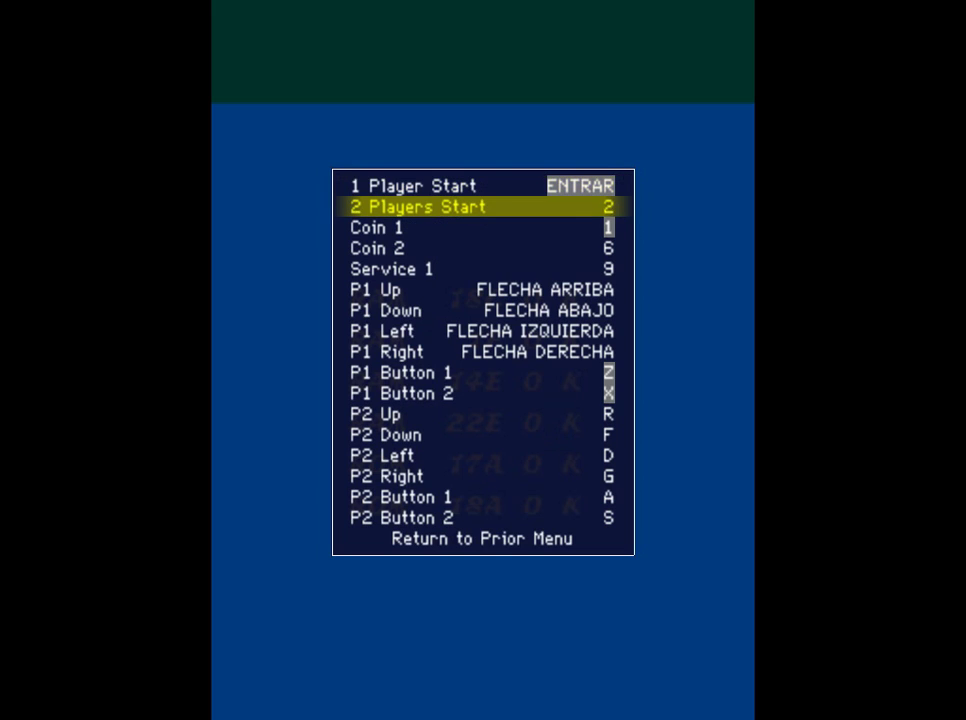
pyautogui.press('Up')
pyautogui.press('Down')
pyautogui.press('Down')
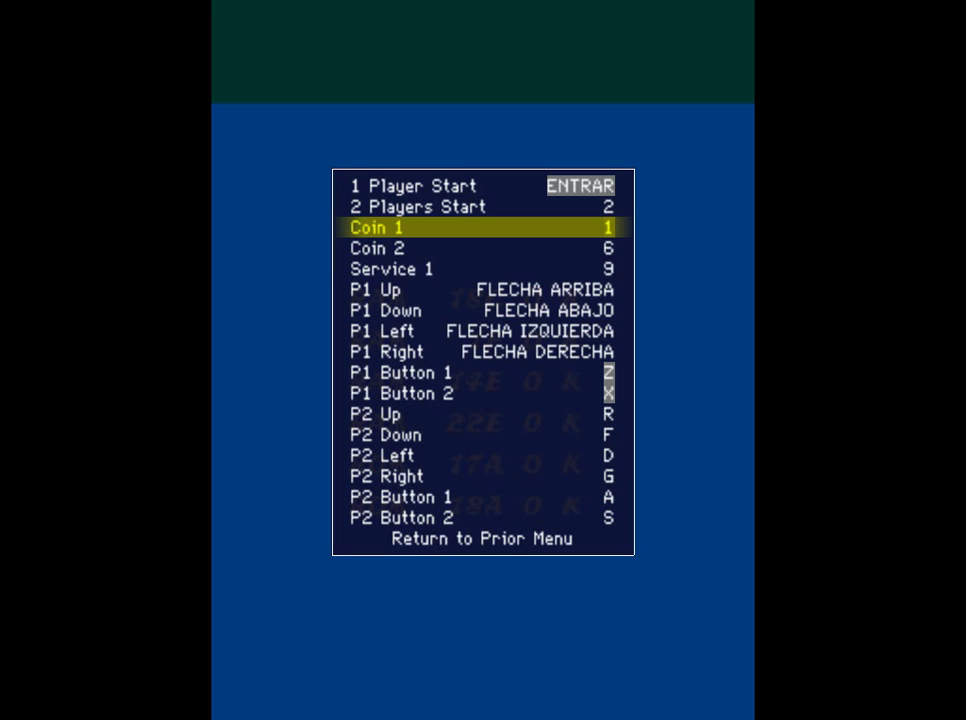
# Examine the keys assigned to Coin 2, Service 1 and Player 1's directions and two buttons.
pyautogui.press('Down')
pyautogui.press('Down')
pyautogui.press('Down')
pyautogui.press('Down')
pyautogui.press('Down')
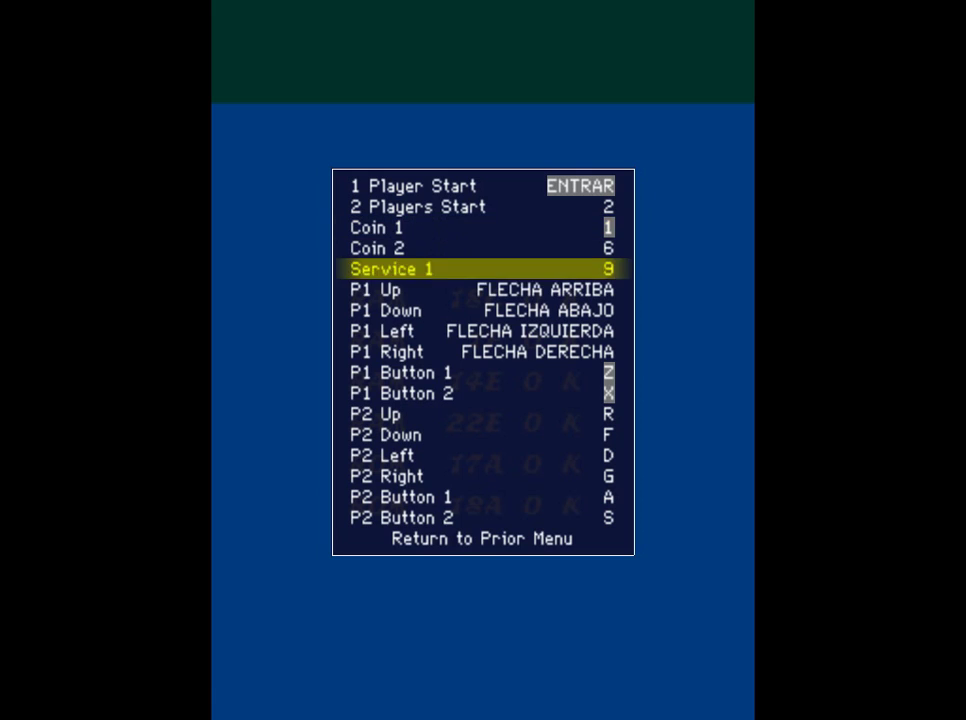
pyautogui.press('Down')
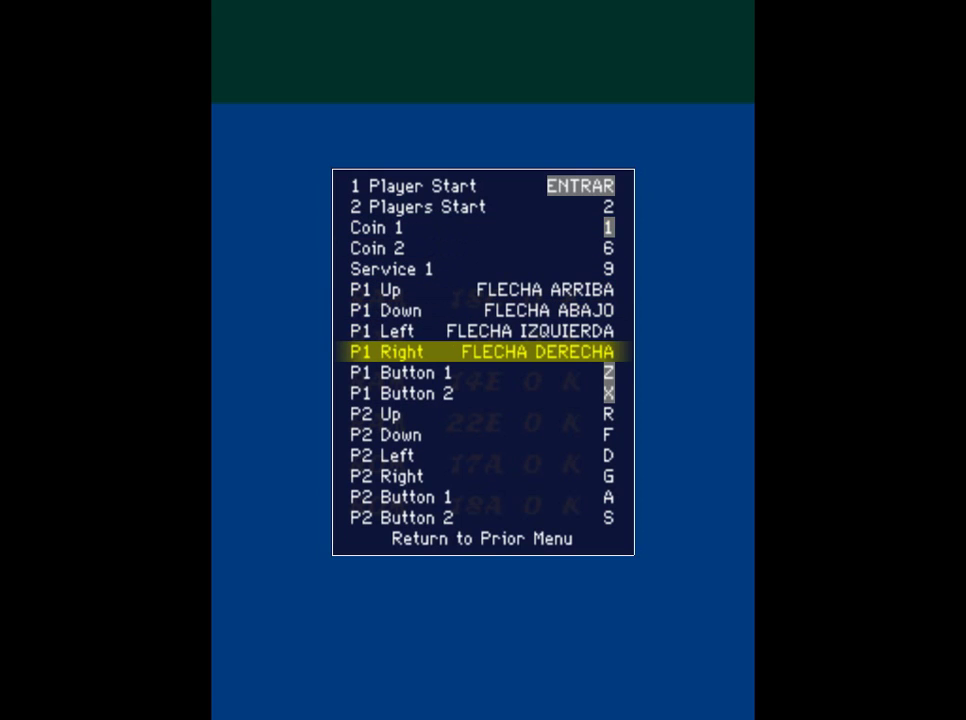
pyautogui.press('Down')
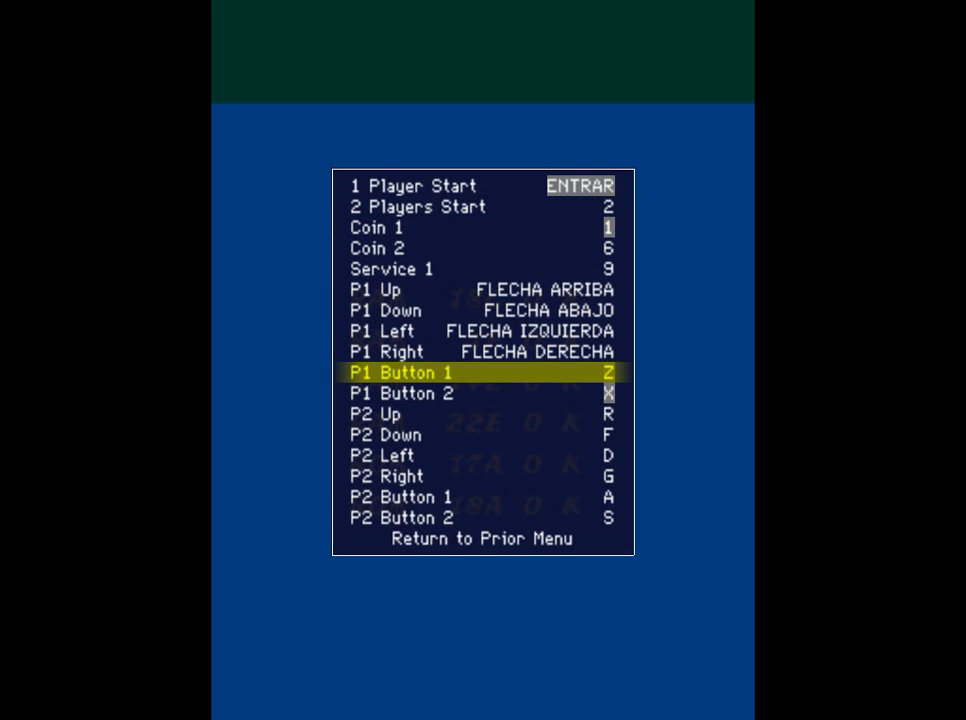
pyautogui.press('Down')
pyautogui.press('Up')
pyautogui.press('Down')
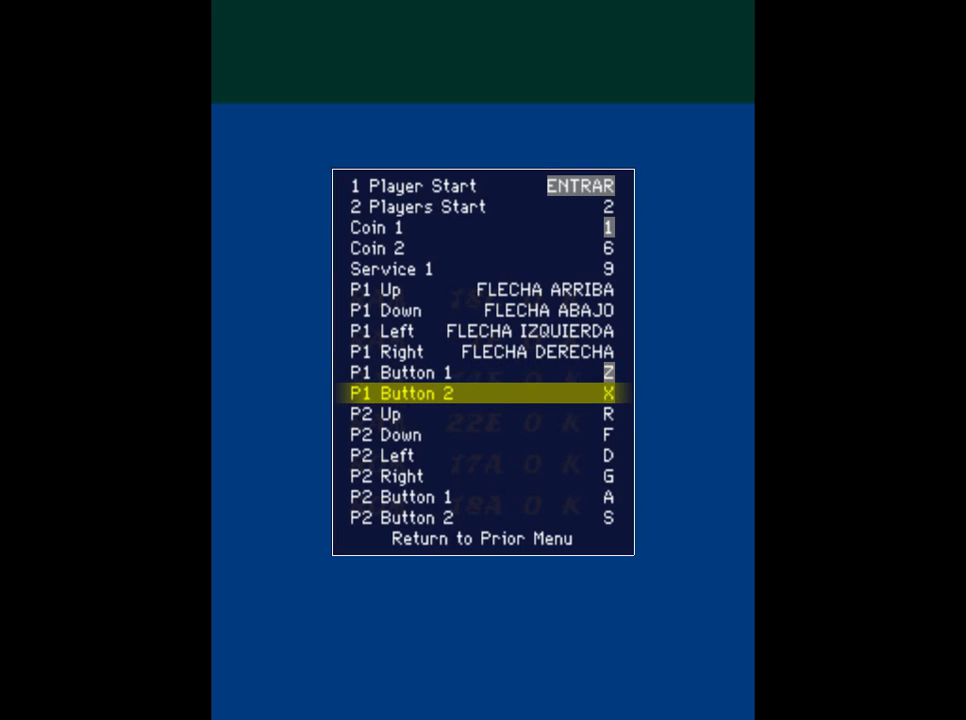
# Look over Player 2's key assignments and return to the prior menu.
pyautogui.press('Down')
pyautogui.press('Down')
pyautogui.press('Down')
pyautogui.press('Down')
pyautogui.press('Down')
pyautogui.press('Down')
pyautogui.press('Down')
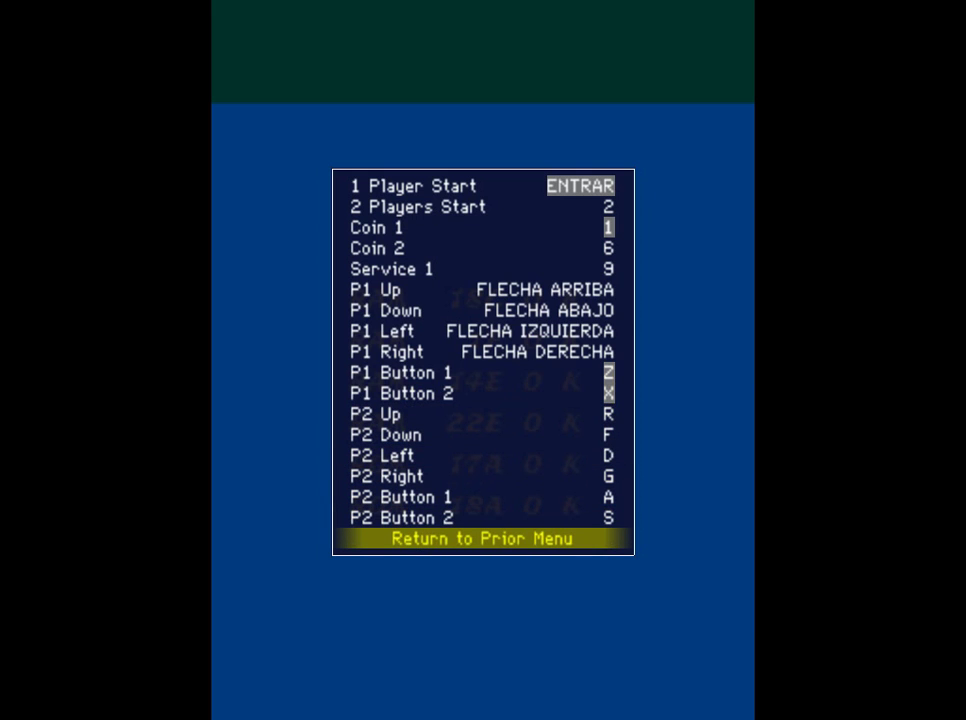
pyautogui.press('Return')
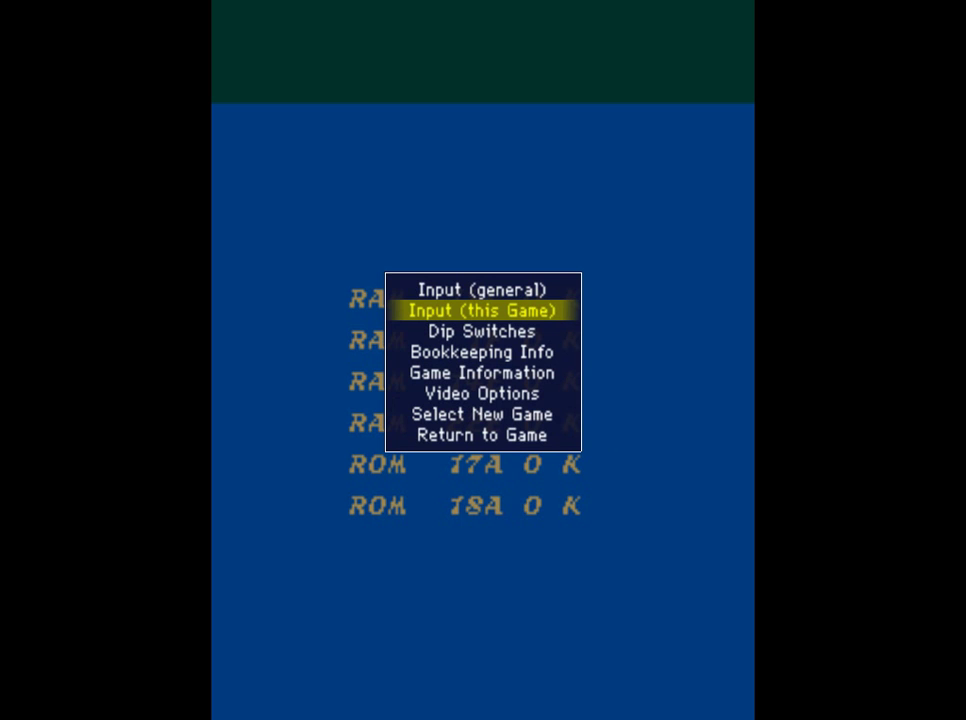
# Reopen the Dip Switches, review Lives and the other settings, and return to the game.
pyautogui.press('Down')
pyautogui.press('Return')
pyautogui.press('Down')
pyautogui.press('Down')
pyautogui.press('Down')
pyautogui.press('Down')
pyautogui.press('Down')
pyautogui.press('Down')
pyautogui.press('Down')
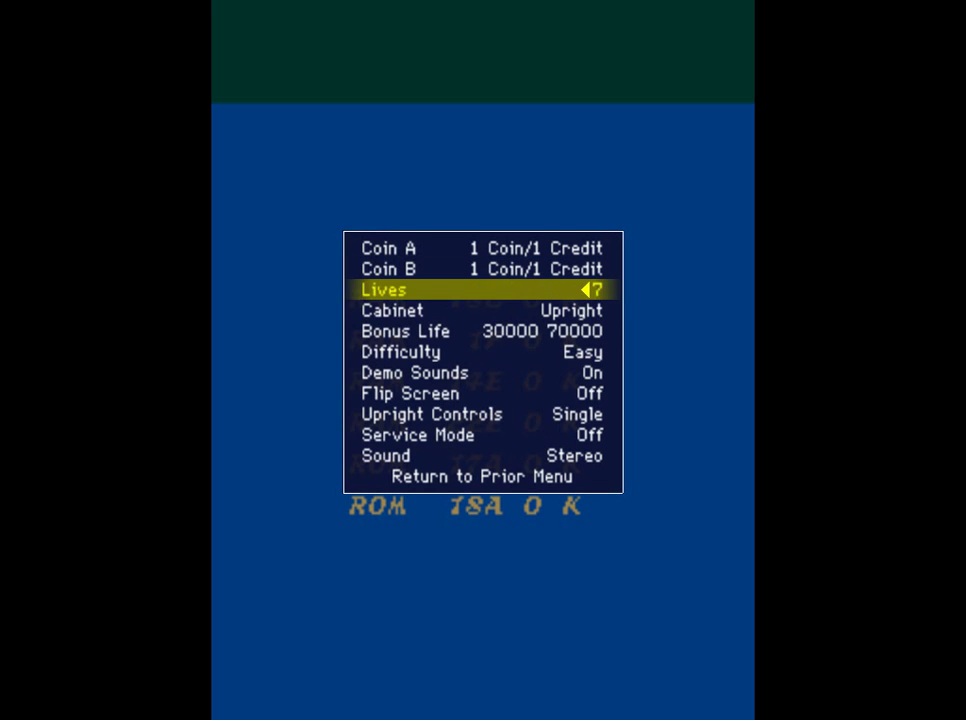
pyautogui.press('Down')
pyautogui.press('Down')
pyautogui.press('Down')
pyautogui.press('Down')
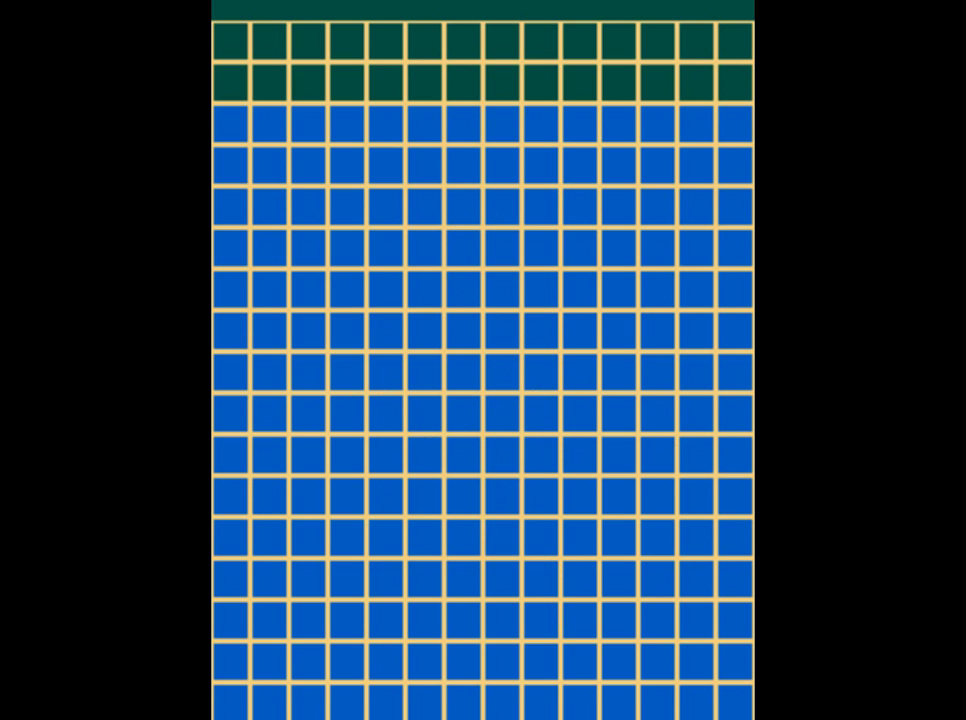
# Lower the game's master volume to about -5 dB and close the volume slider.
pyautogui.press('`')
pyautogui.press('Left')
pyautogui.press('Left')
pyautogui.press('Left')
pyautogui.press('Left')
pyautogui.press('Left')
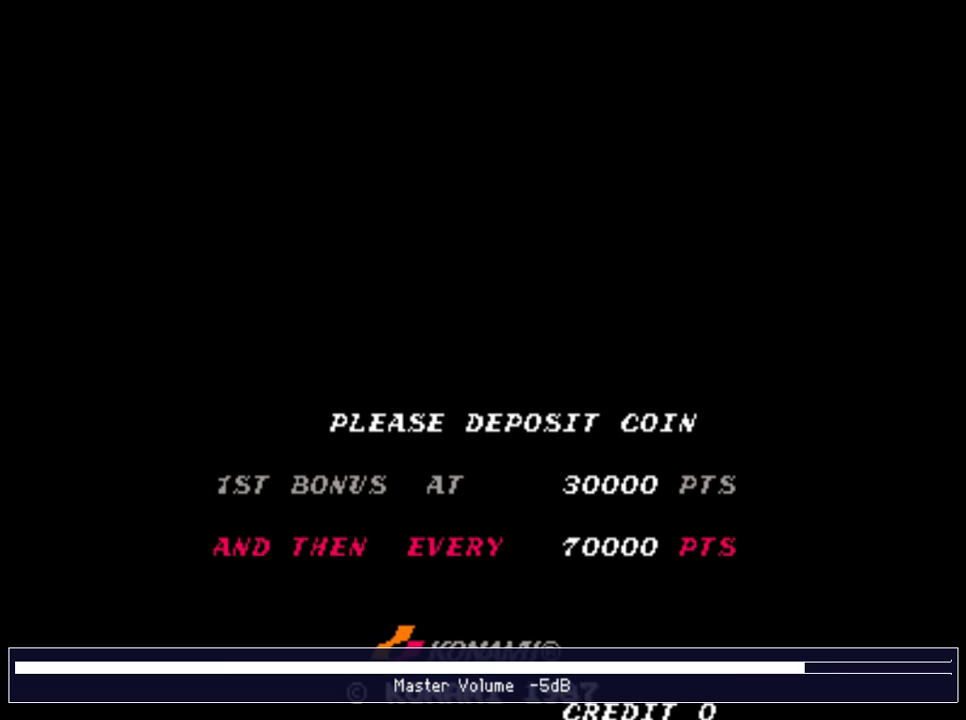
pyautogui.press('Right')
pyautogui.press('`')
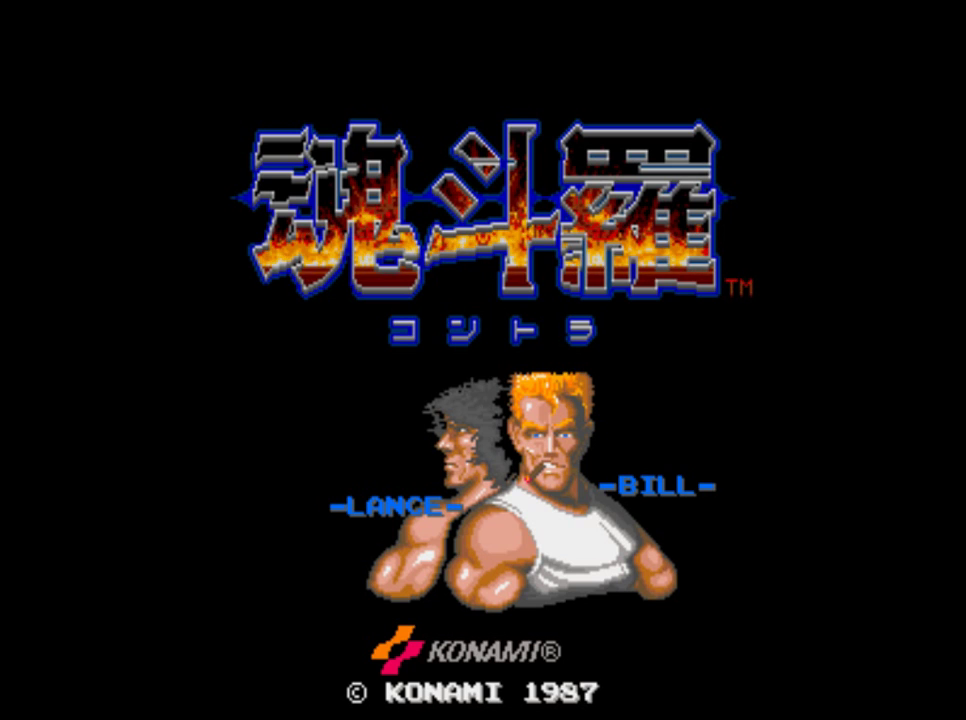
# Insert one coin and start a one-player game of Contra (Japan).
pyautogui.press('5')
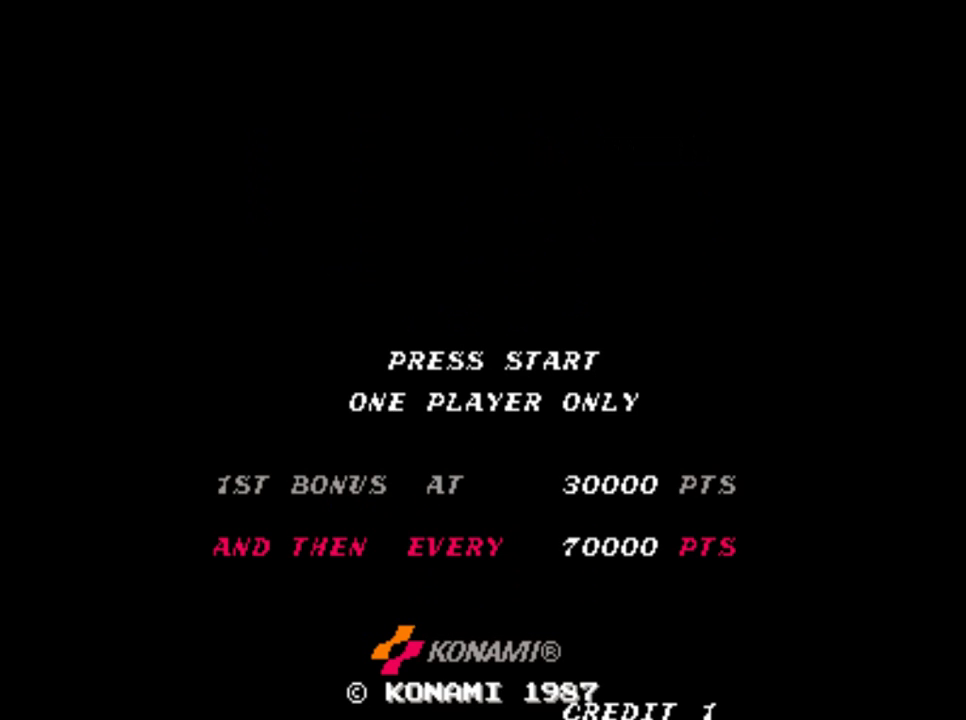
pyautogui.press('1')
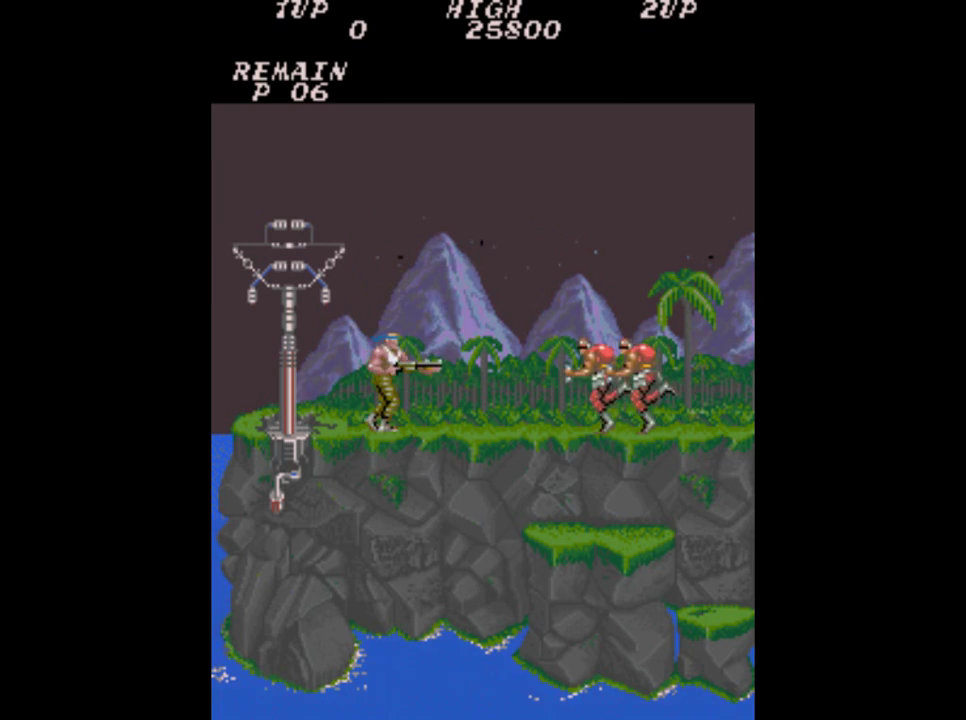
pyautogui.press('ctrl')
pyautogui.press('Right')
pyautogui.press('ctrl')
pyautogui.press('Right')
pyautogui.press('ctrl')
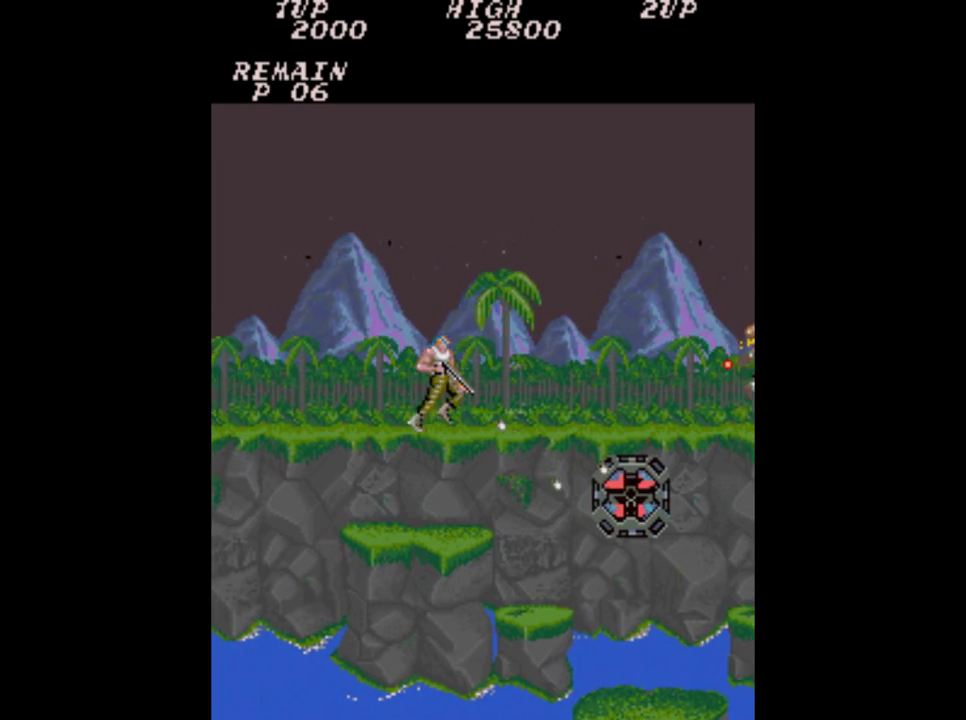
pyautogui.press('ctrl')
pyautogui.press('ctrl')
pyautogui.press('Right')
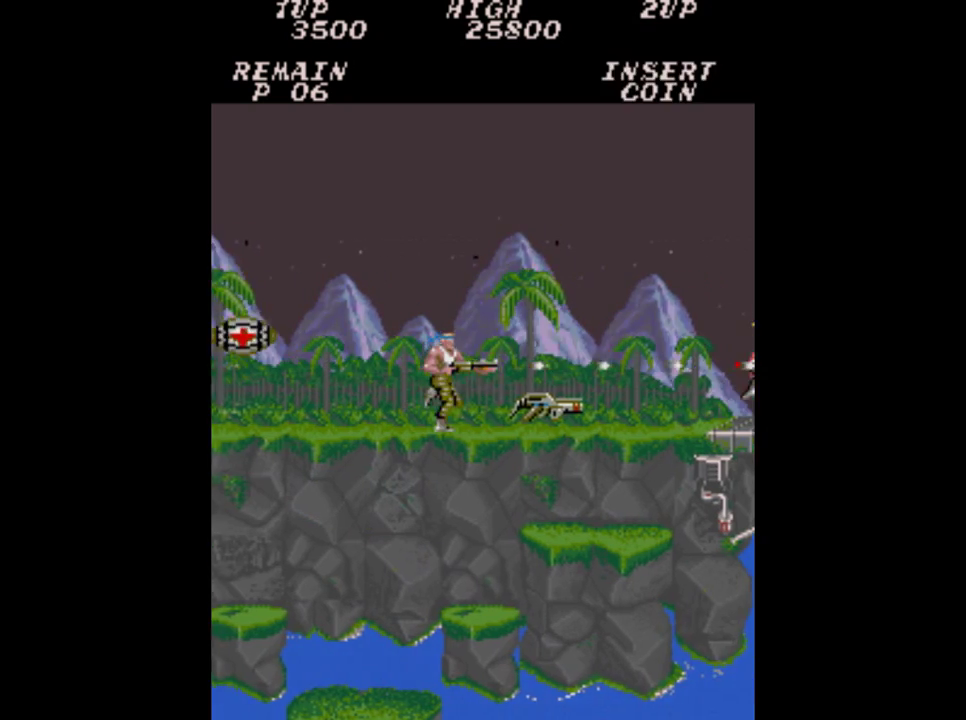
pyautogui.press('ctrl')
pyautogui.press('Up')
pyautogui.press('ctrl')
pyautogui.press('Right')
pyautogui.press('ctrl')
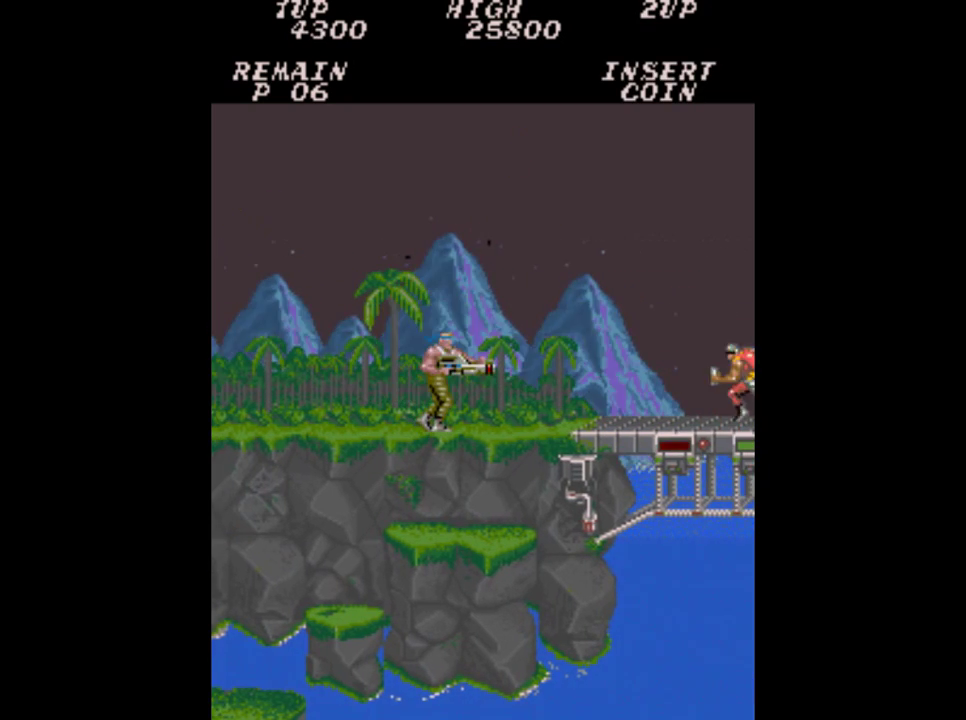
pyautogui.press('ctrl')
pyautogui.press('Right')
pyautogui.press('alt')
pyautogui.press('ctrl')
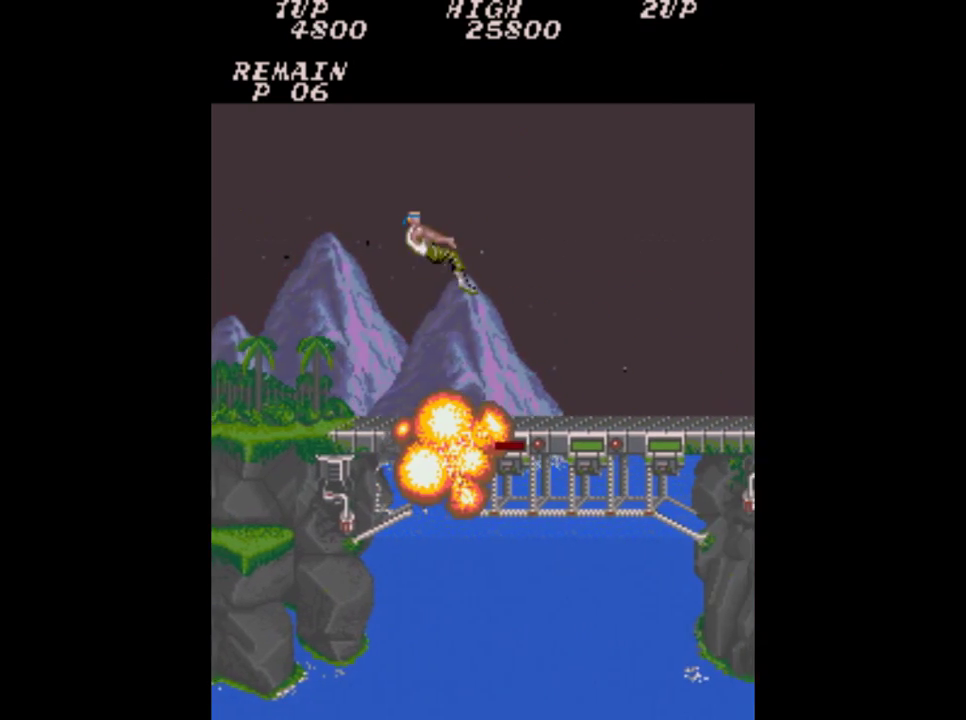
pyautogui.press('alt')
pyautogui.press('Right')
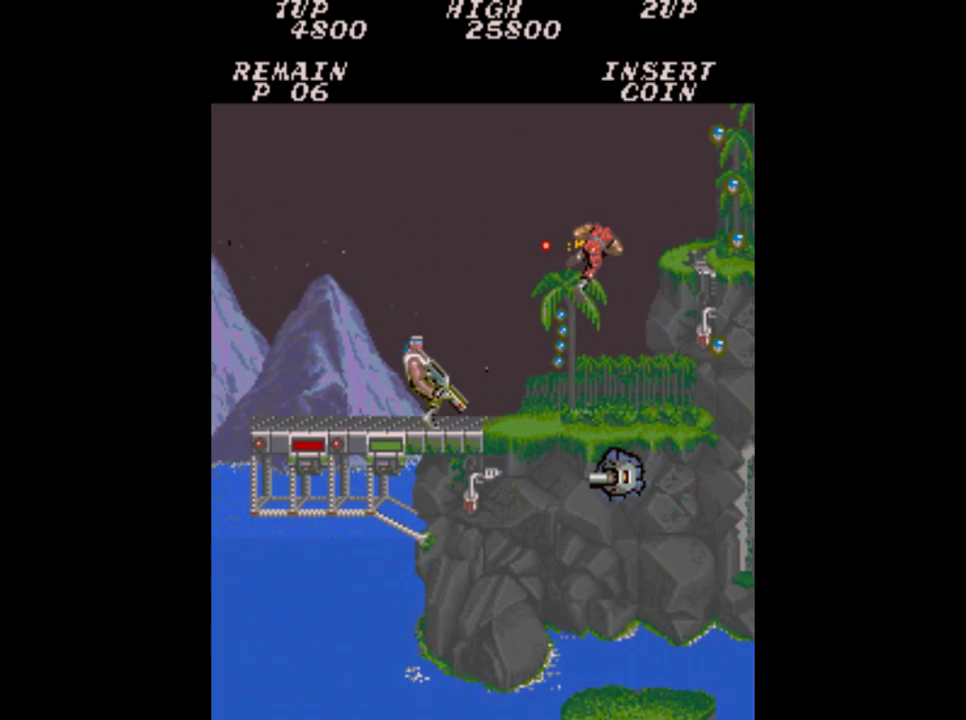
pyautogui.press('ctrl')
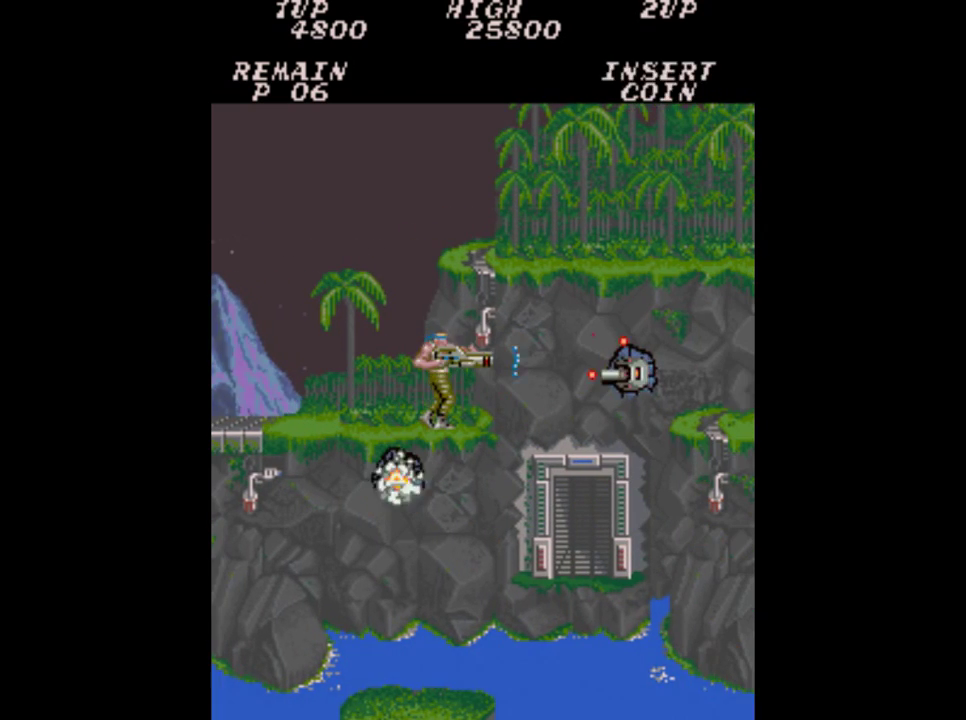
pyautogui.press('Down')
pyautogui.press('ctrl')
pyautogui.press('Right')
pyautogui.press('alt')
pyautogui.press('Right')
pyautogui.press('Up')
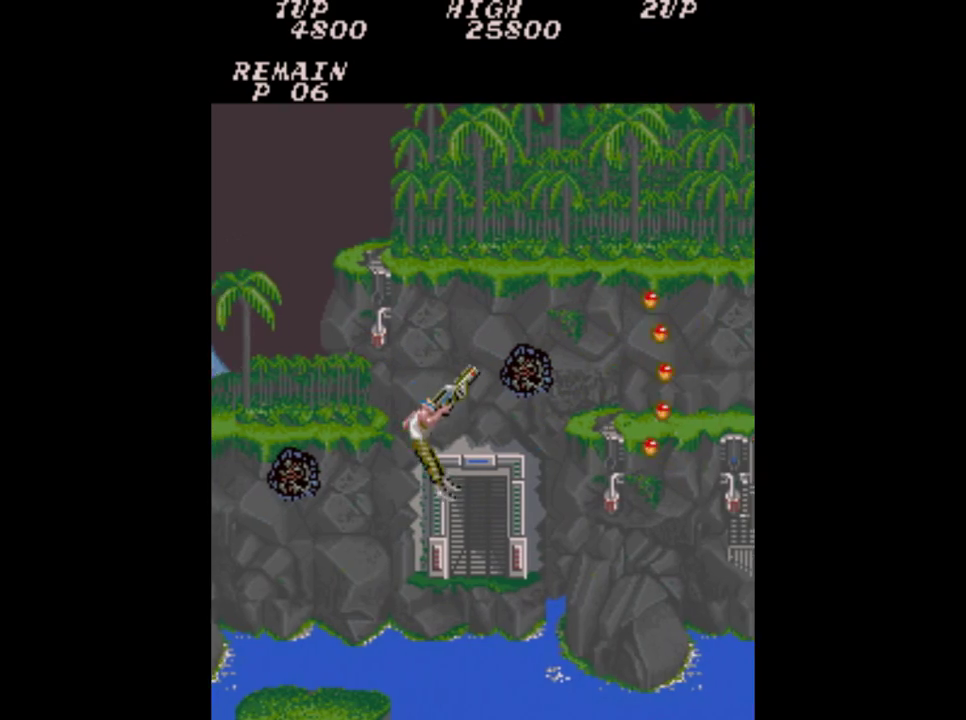
pyautogui.press('Right')
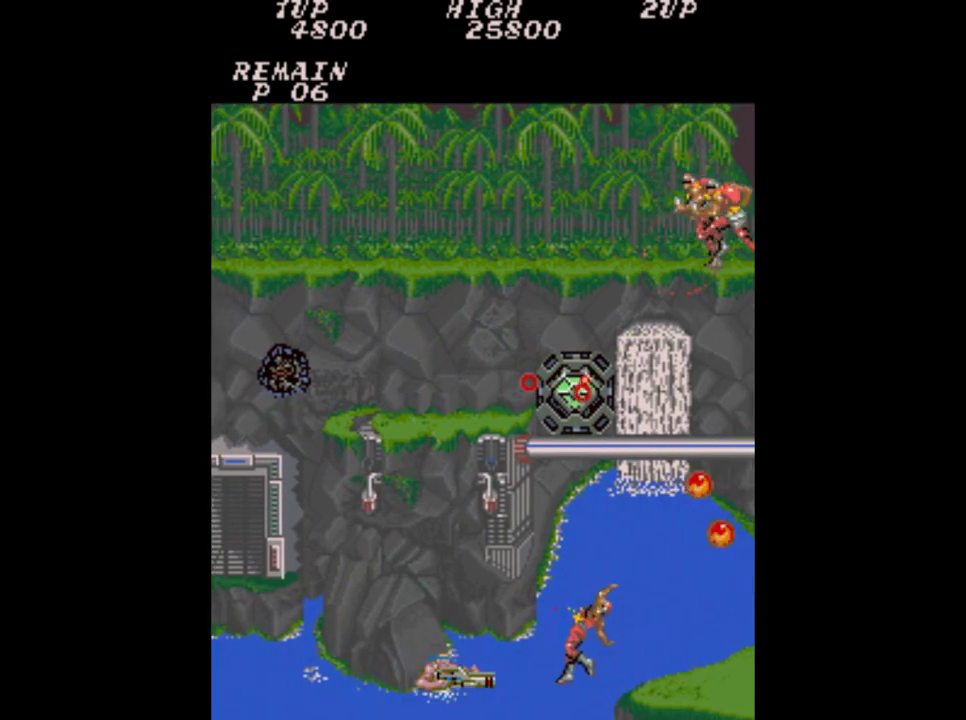
pyautogui.press('Up')
pyautogui.press('ctrl')
pyautogui.press('Right')
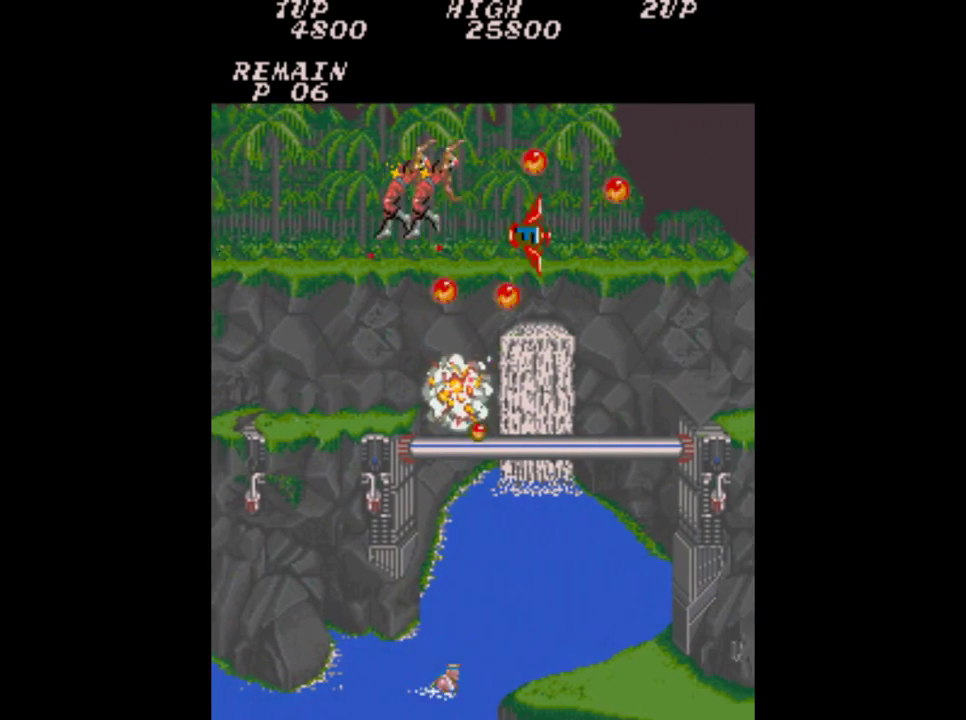
pyautogui.press('Right')
pyautogui.press('ctrl')
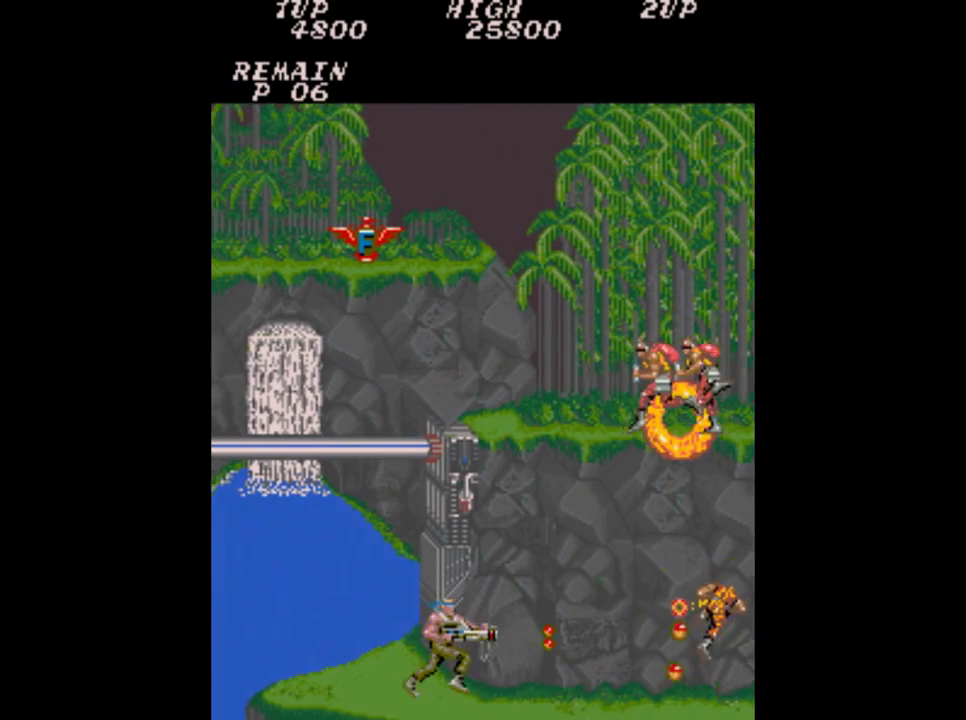
pyautogui.press('Up')
pyautogui.press('ctrl')
pyautogui.press('Right')
pyautogui.press('ctrl')
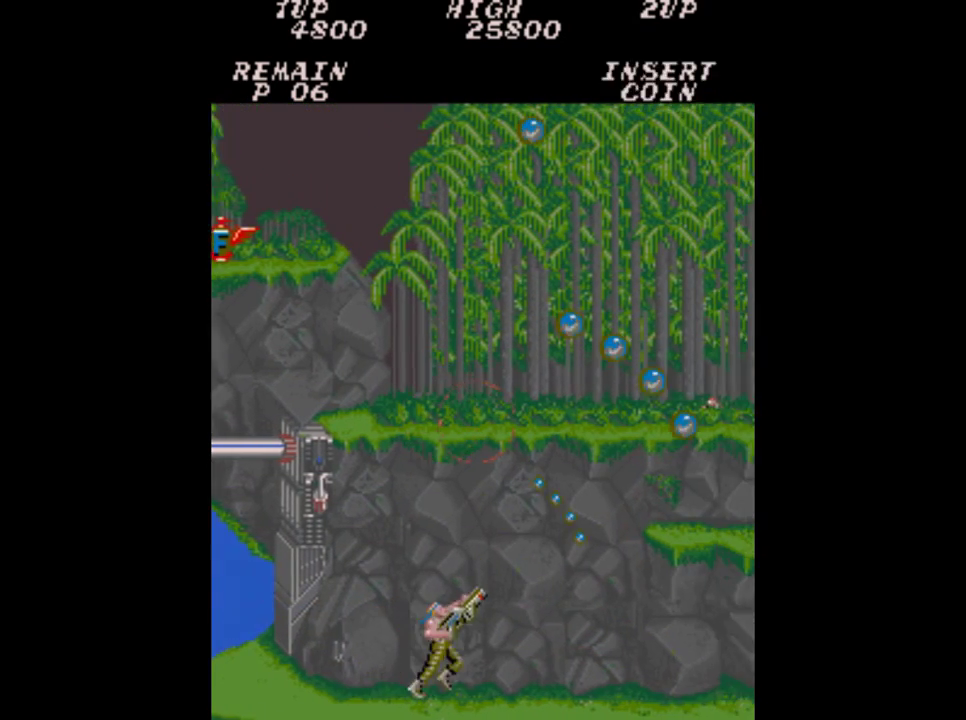
pyautogui.press('Right')
pyautogui.press('ctrl')
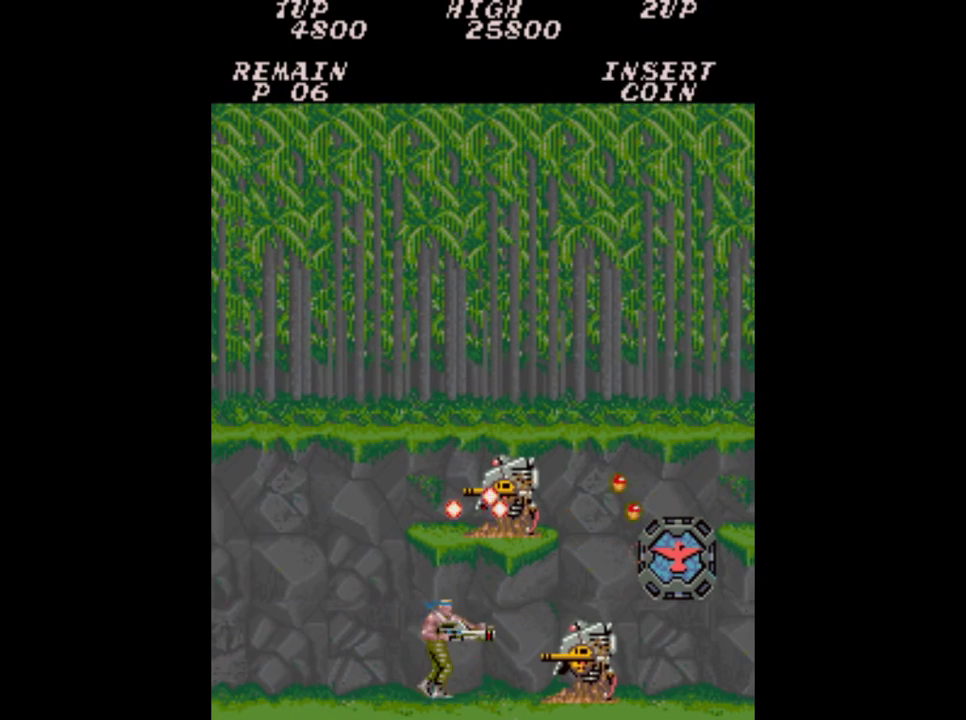
pyautogui.press('Down')
pyautogui.press('Right')
pyautogui.press('Up')
pyautogui.press('ctrl')
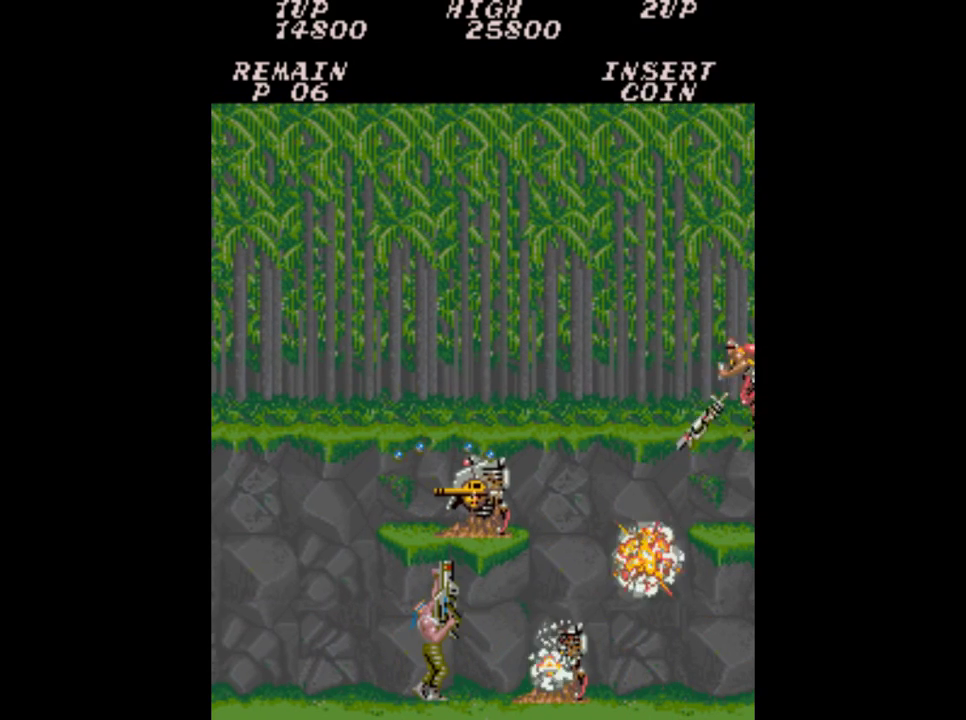
pyautogui.press('Right')
pyautogui.press('ctrl')
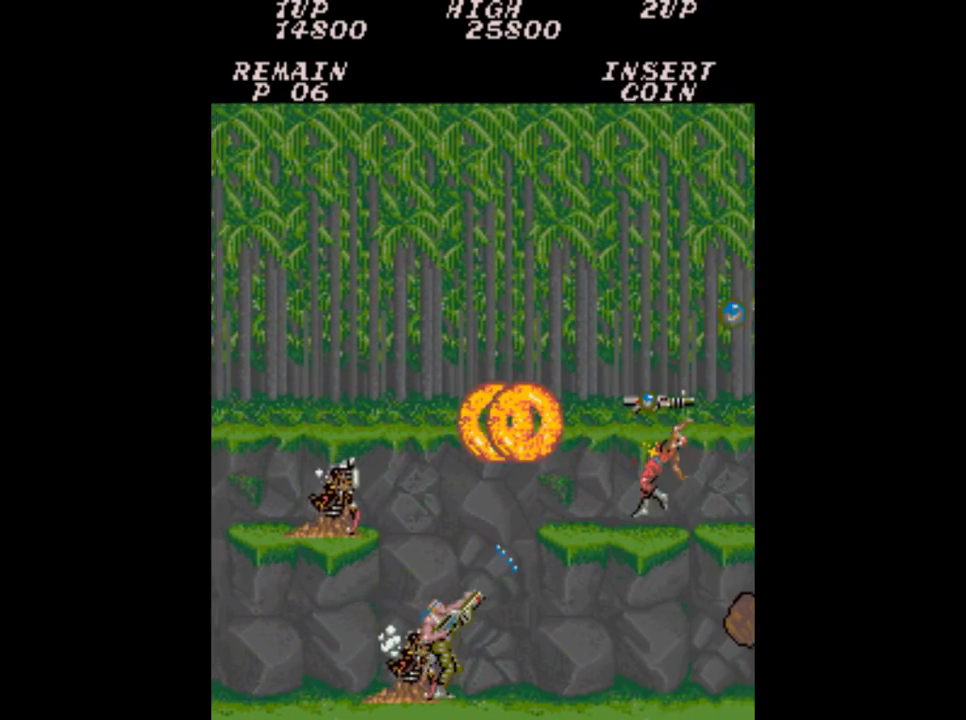
pyautogui.press('Down')
pyautogui.press('ctrl')
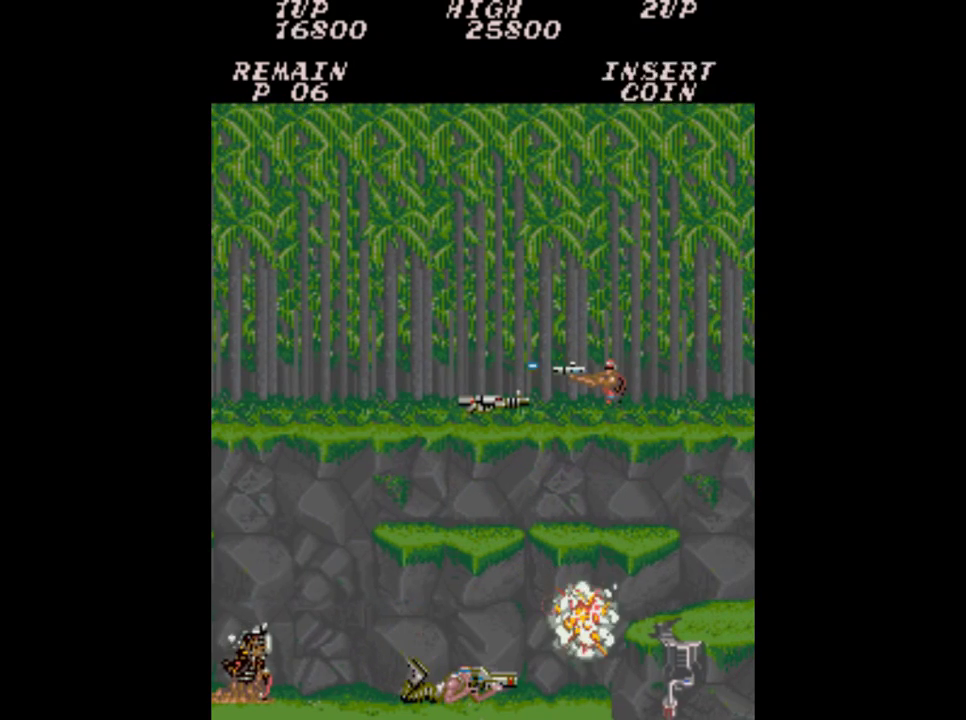
pyautogui.press('Right')
pyautogui.press('alt')
pyautogui.press('Right')
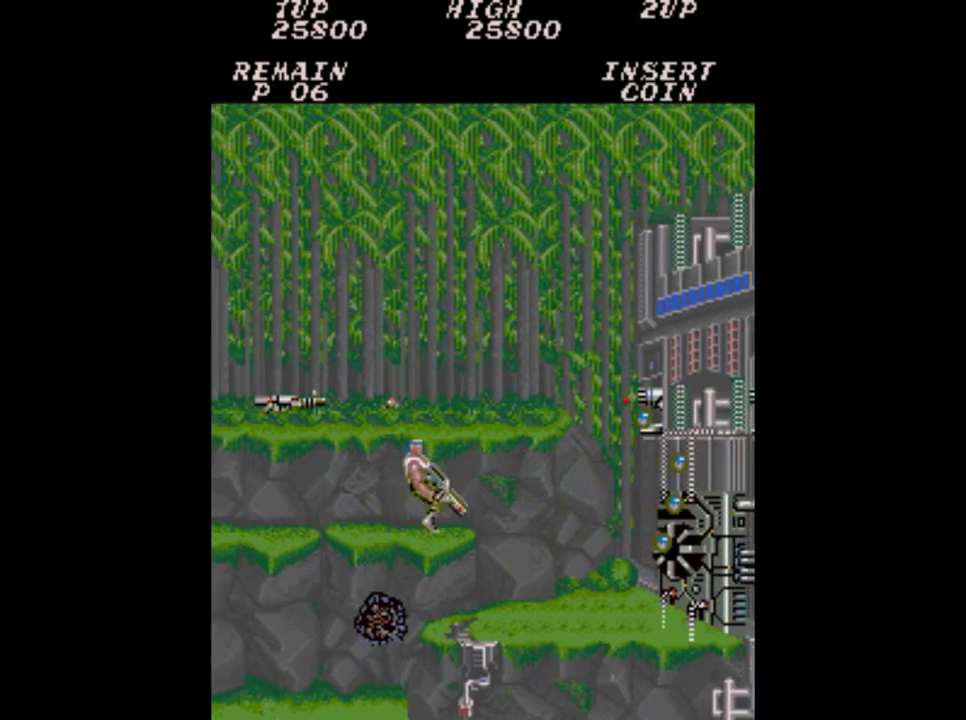
pyautogui.press('ctrl')
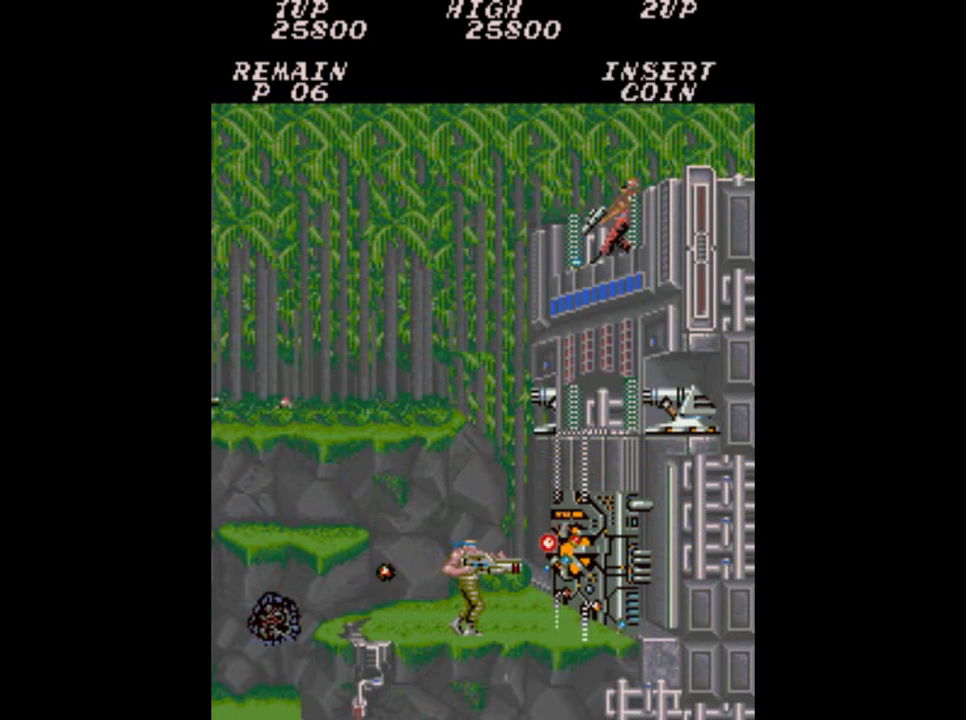
pyautogui.press('Up')
pyautogui.press('Left')
pyautogui.press('alt')
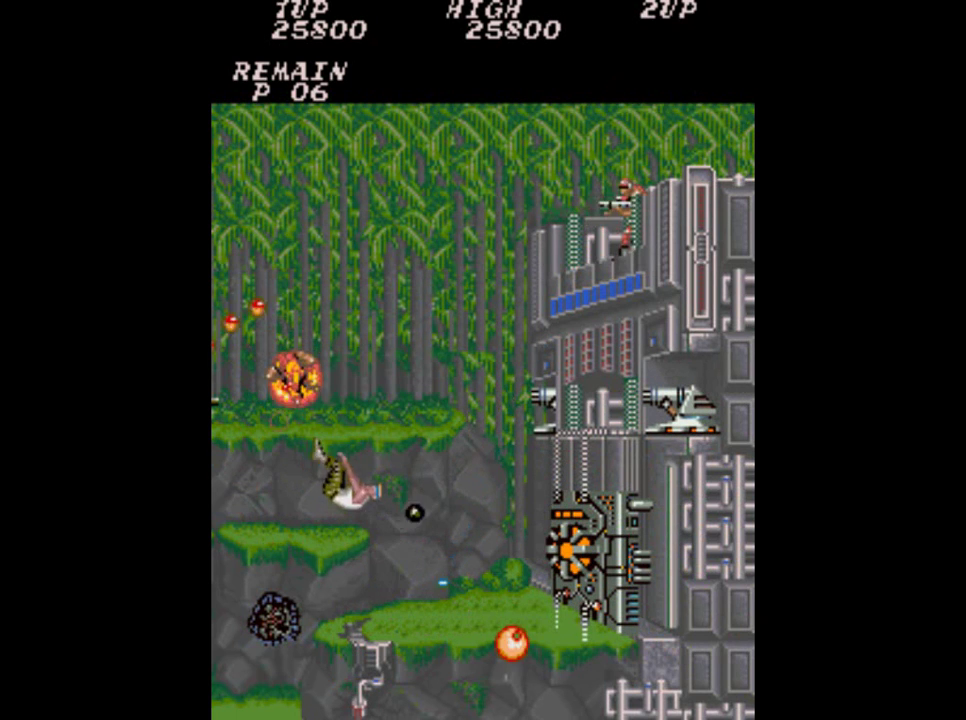
pyautogui.press('ctrl')
pyautogui.press('Right')
pyautogui.press('Up')
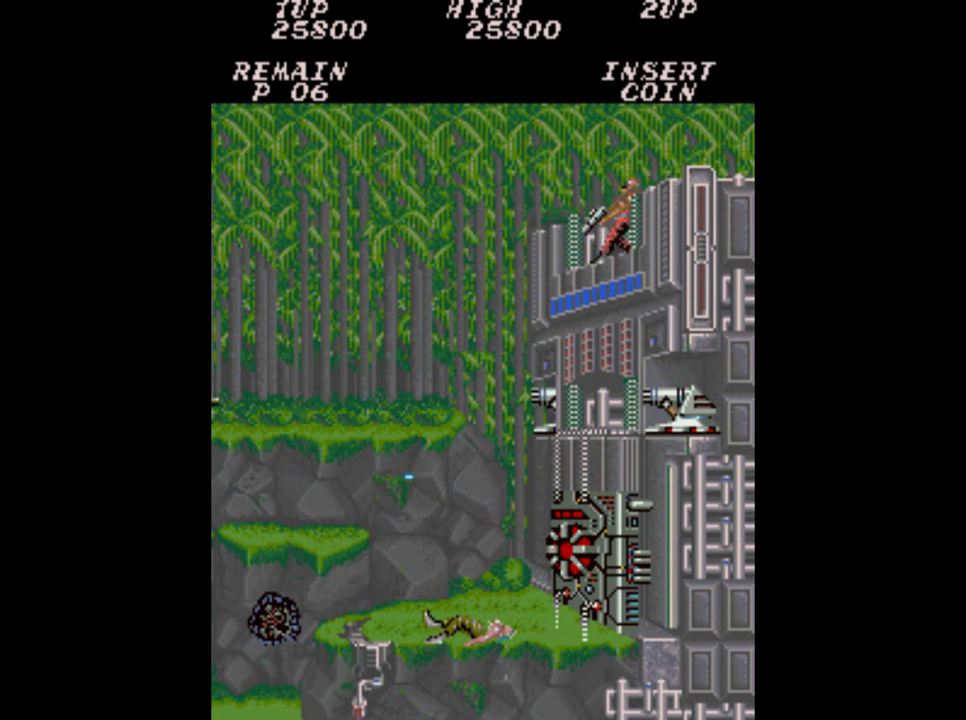
pyautogui.press('Right')
pyautogui.press('ctrl')
pyautogui.press('ctrl')
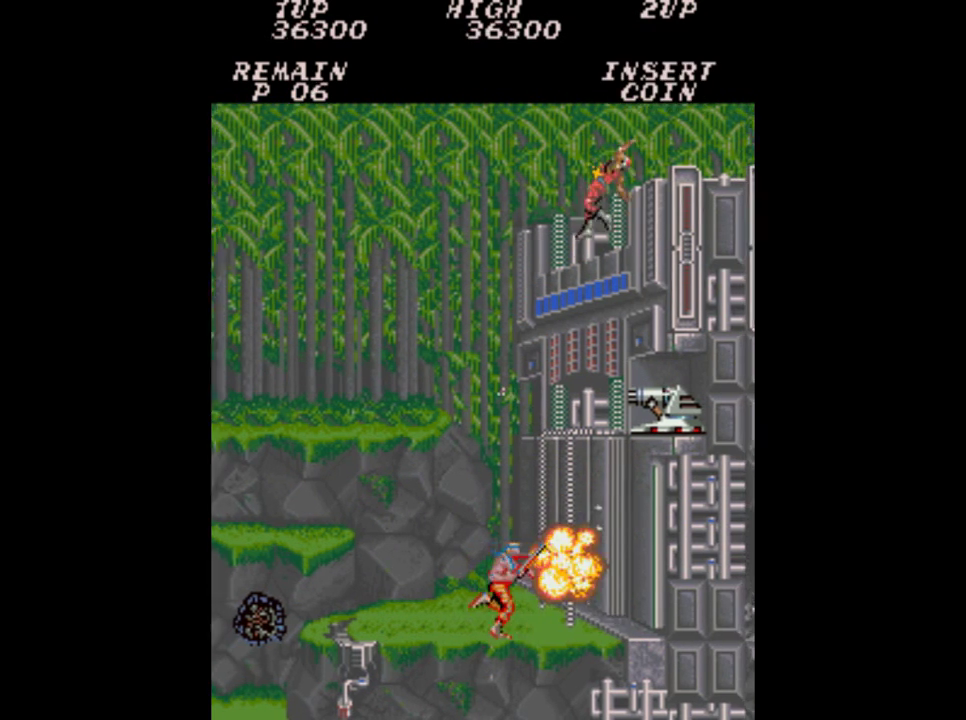
pyautogui.press('Right')
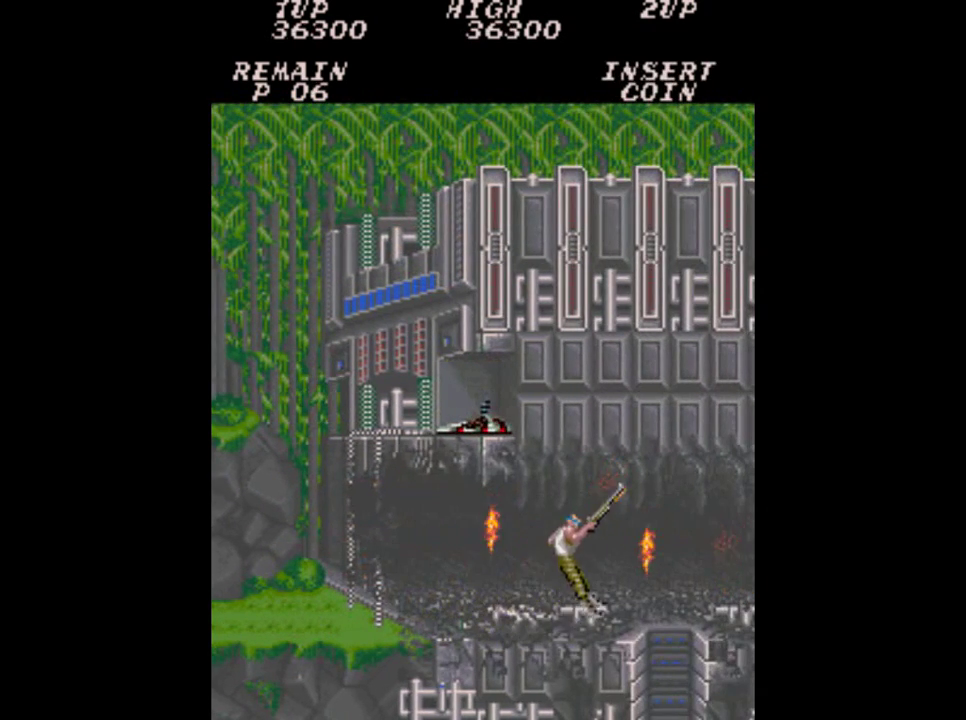